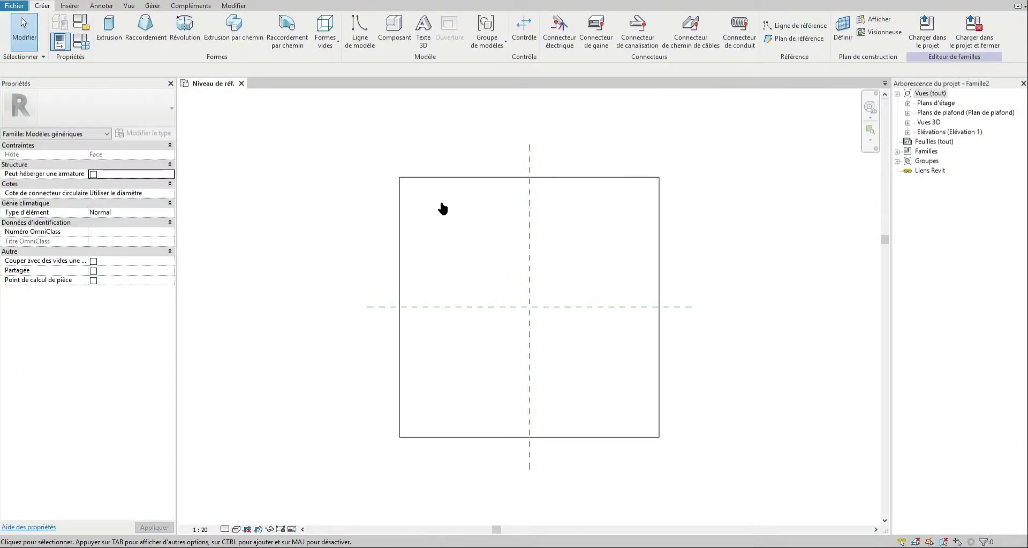
# - Start an extrusion and sketch a circle with a radius of about 460 inside the host face, upper left of the reference planes' intersection
pyautogui.click(109, 27)
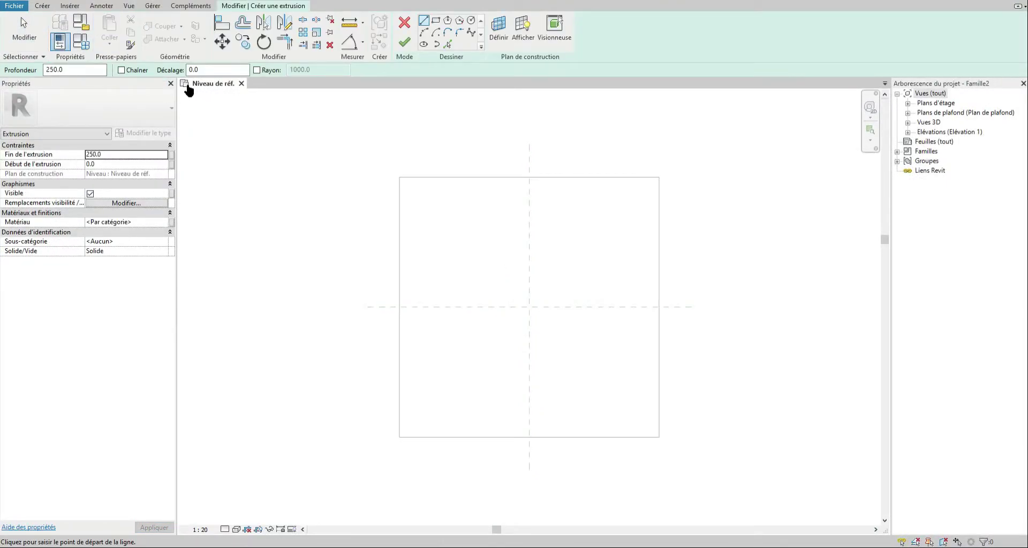
pyautogui.click(471, 20)
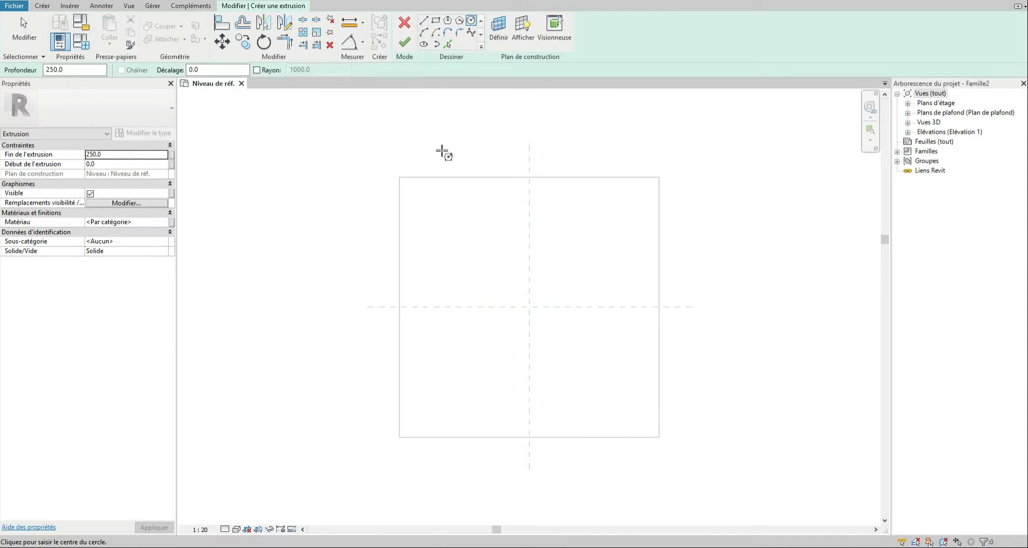
pyautogui.click(459, 257)
pyautogui.click(491, 291)
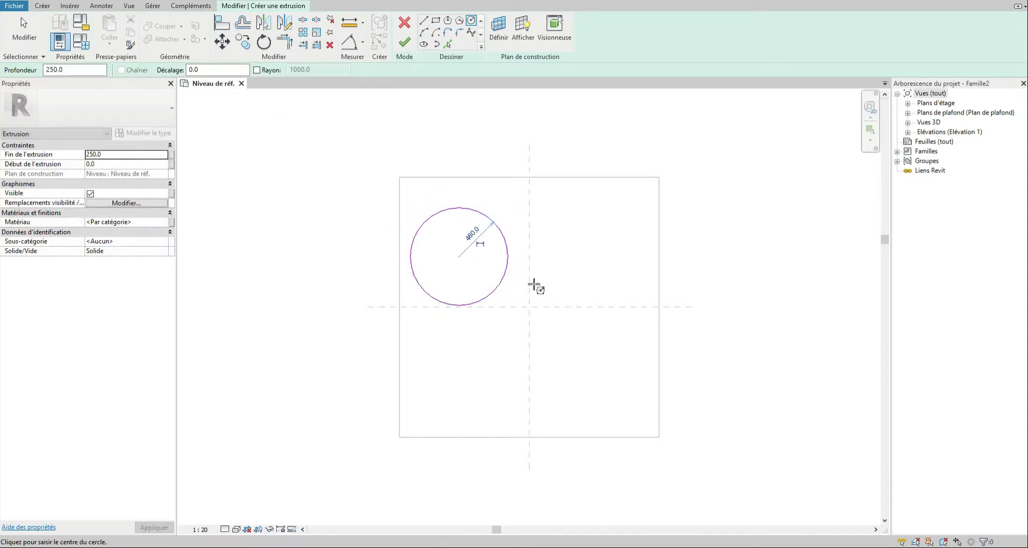
# - Add a rectangle of about 590 by 590 across the horizontal reference plane, right of the circle, and finish the extrusion with depth 250
pyautogui.click(437, 21)
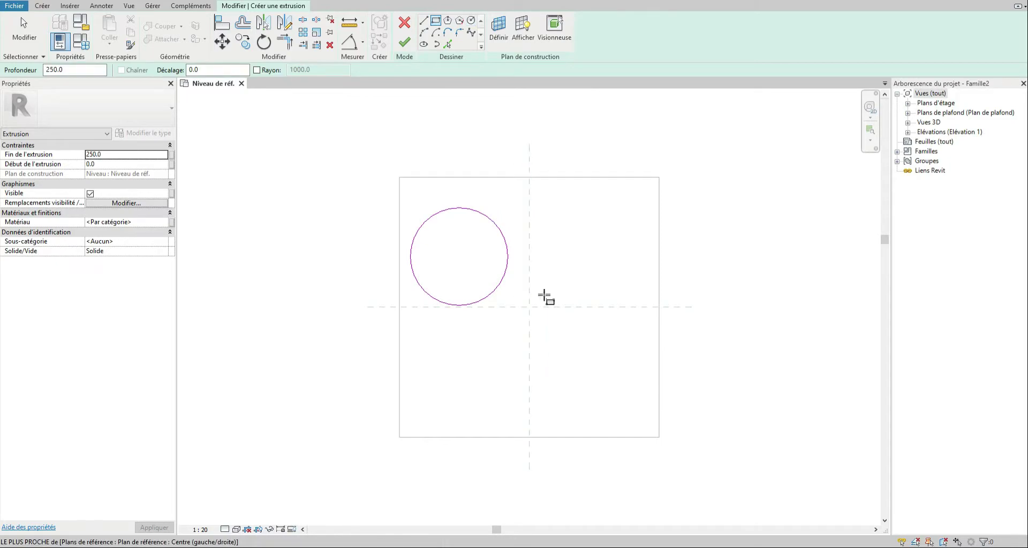
pyautogui.click(558, 275)
pyautogui.click(621, 338)
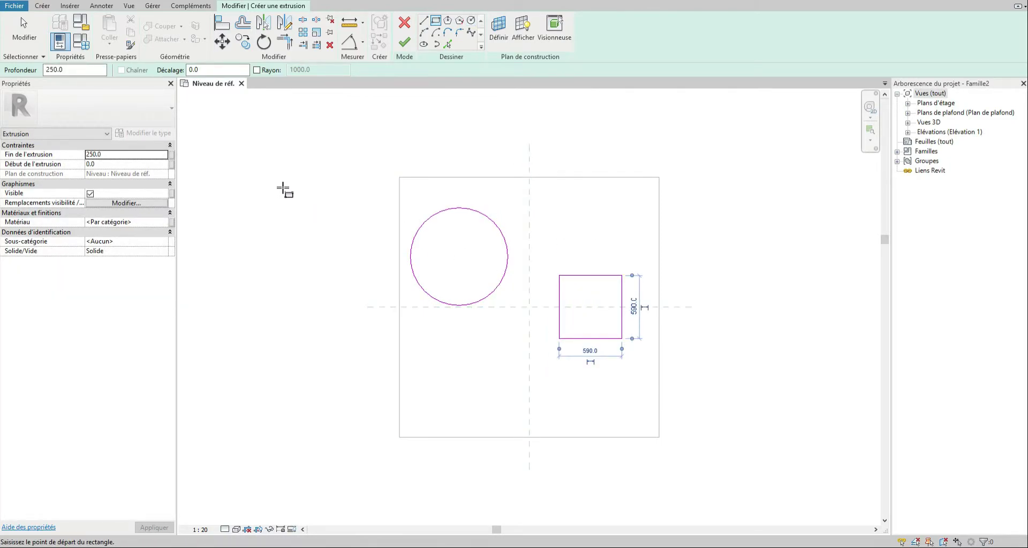
pyautogui.click(405, 42)
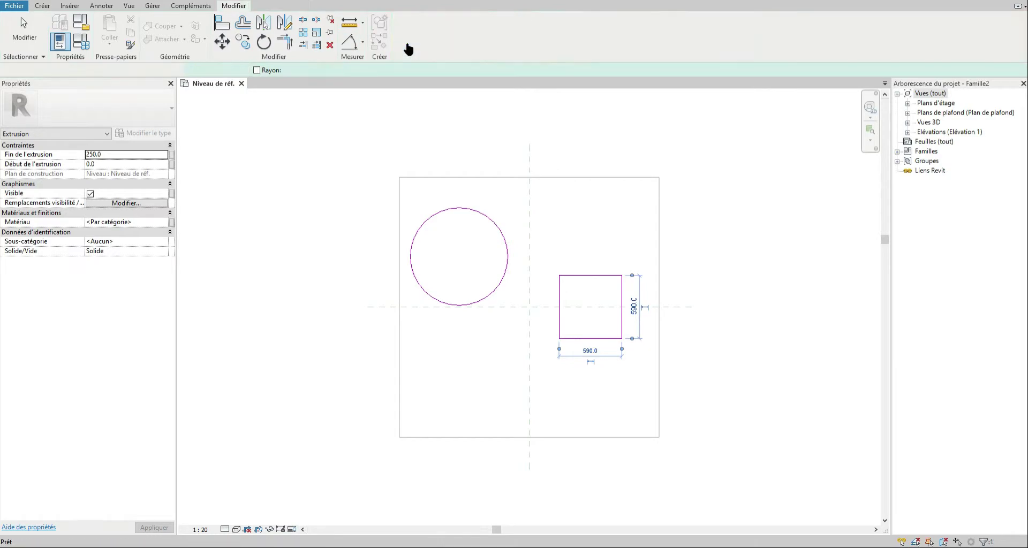
# - Open the family's 3D view Vue 1 and stretch the extrusion so it ends at about 755.3 and starts at about -304.8
pyautogui.doubleClick(930, 122)
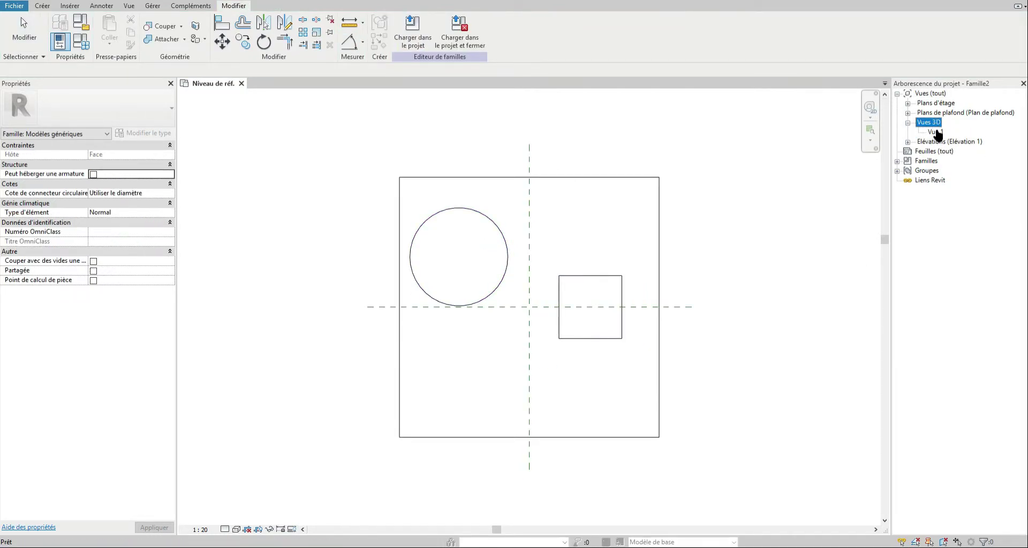
pyautogui.doubleClick(936, 132)
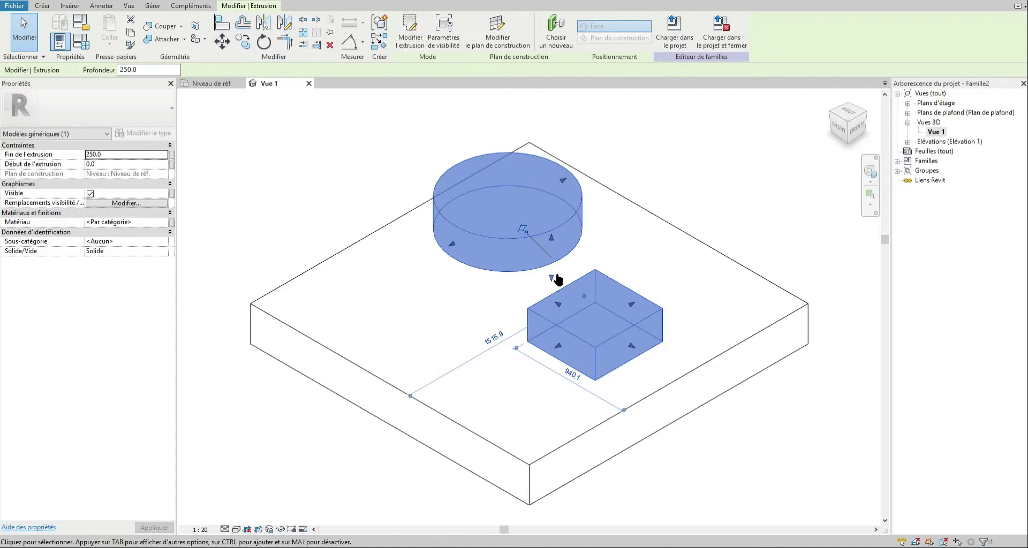
pyautogui.moveTo(552, 237); pyautogui.dragTo(552, 169)
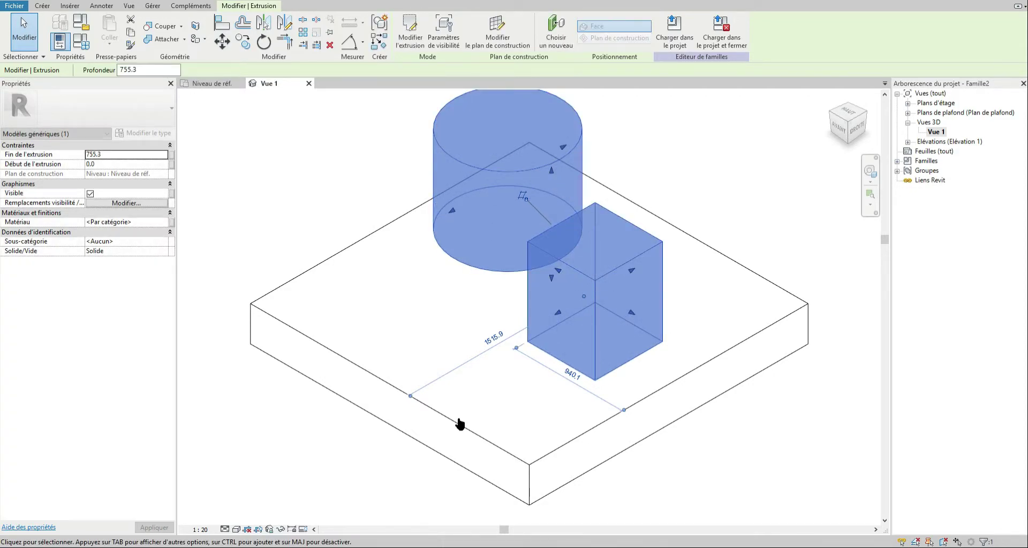
pyautogui.moveTo(553, 284); pyautogui.dragTo(496, 317)
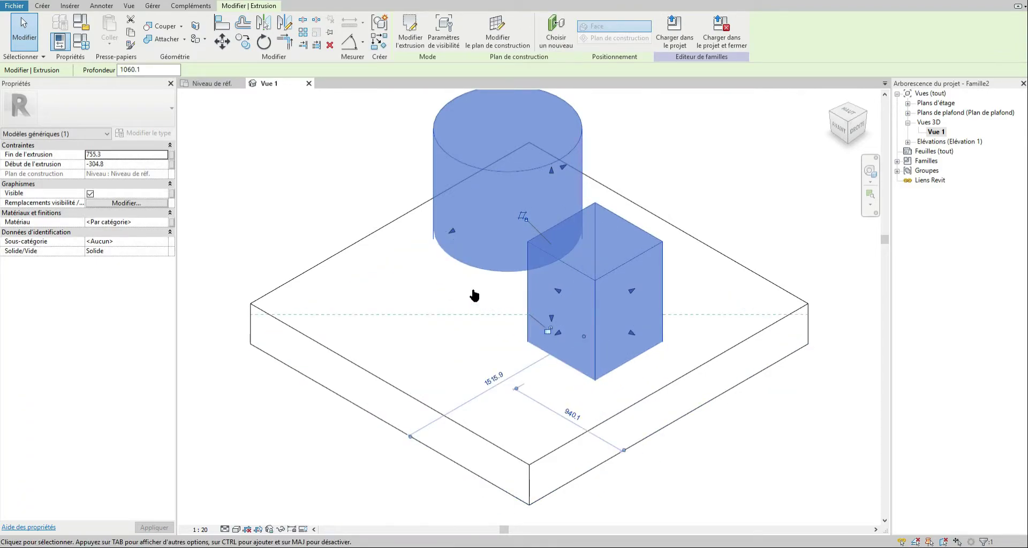
# - Close the family's Niveau de réf. plan view and create a new project
pyautogui.click(214, 84)
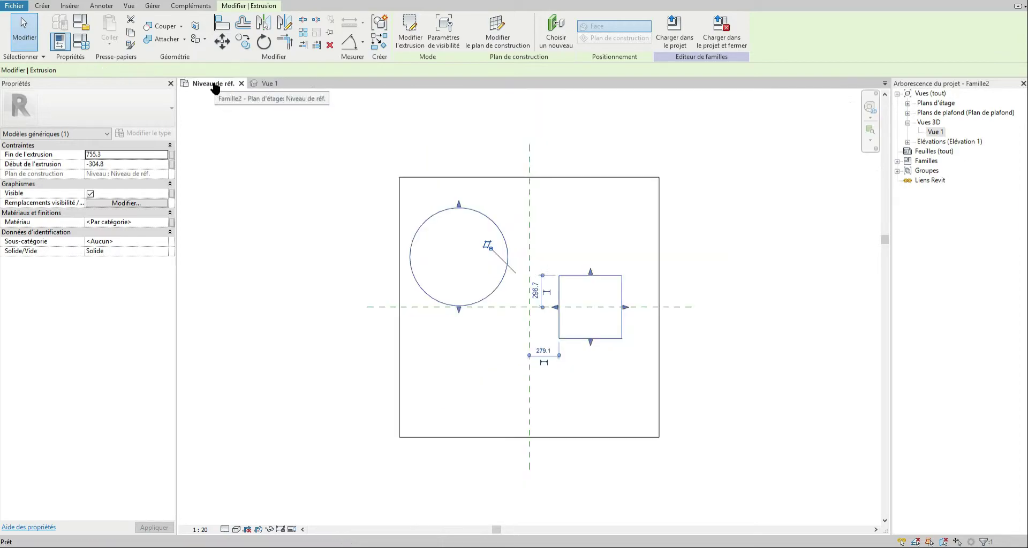
pyautogui.click(242, 83)
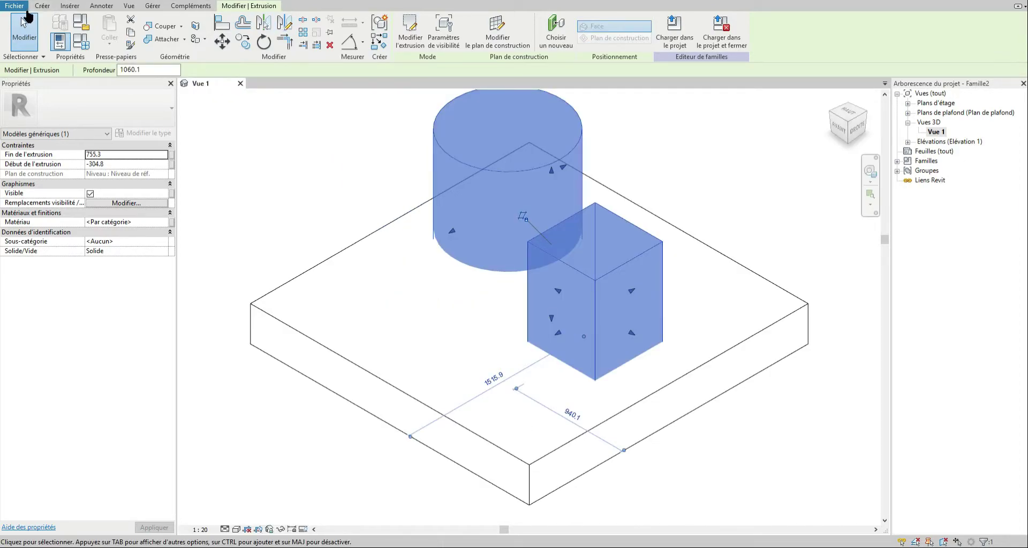
pyautogui.click(15, 6)
pyautogui.moveTo(70, 49)
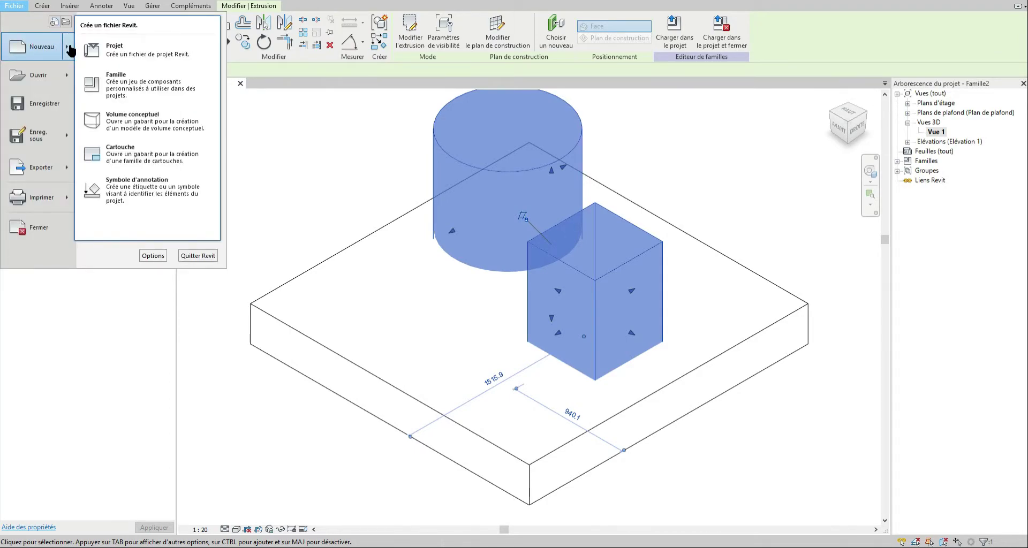
pyautogui.click(138, 52)
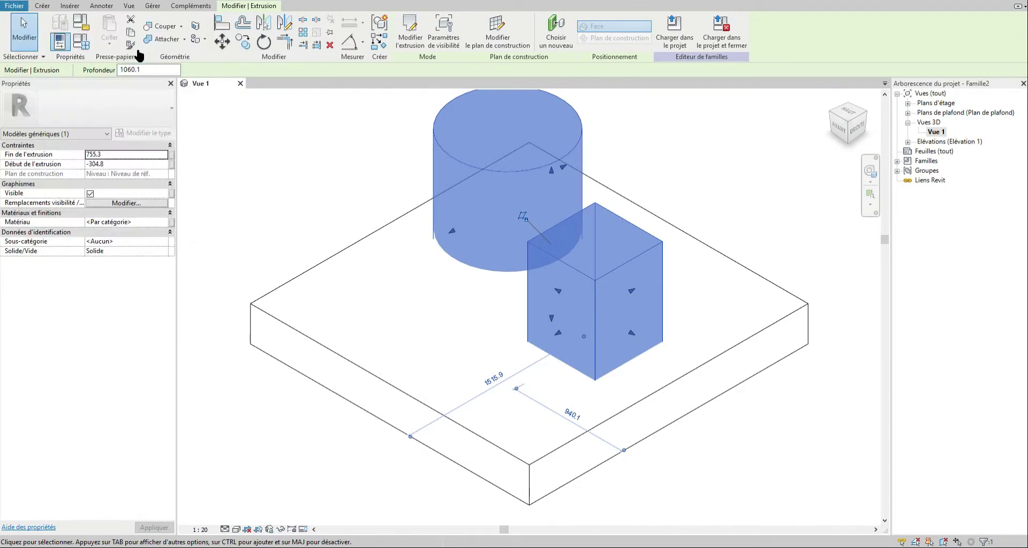
pyautogui.click(503, 310)
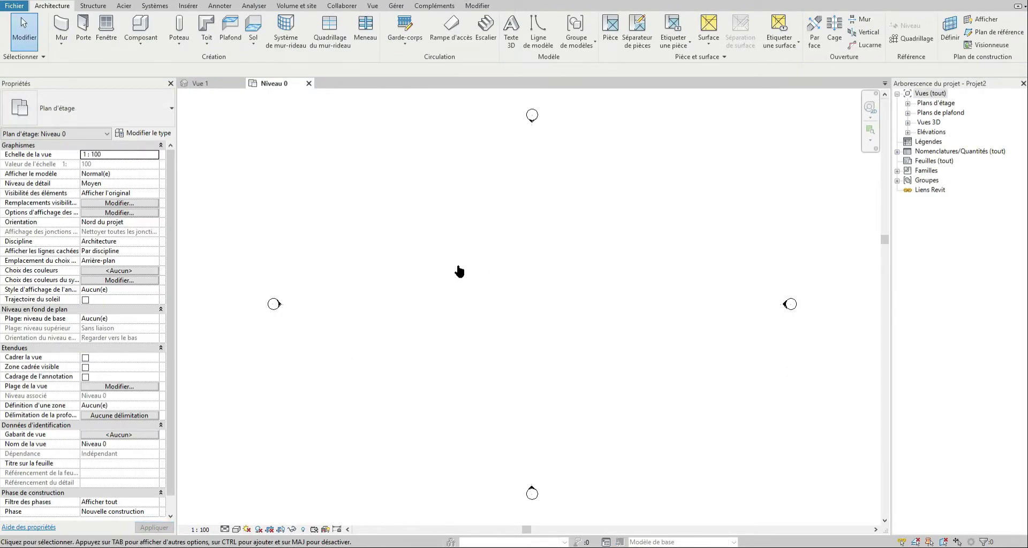
# - Load the family into the new project and expand Familles down to the Famille2 type under Modèles génériques
pyautogui.click(201, 83)
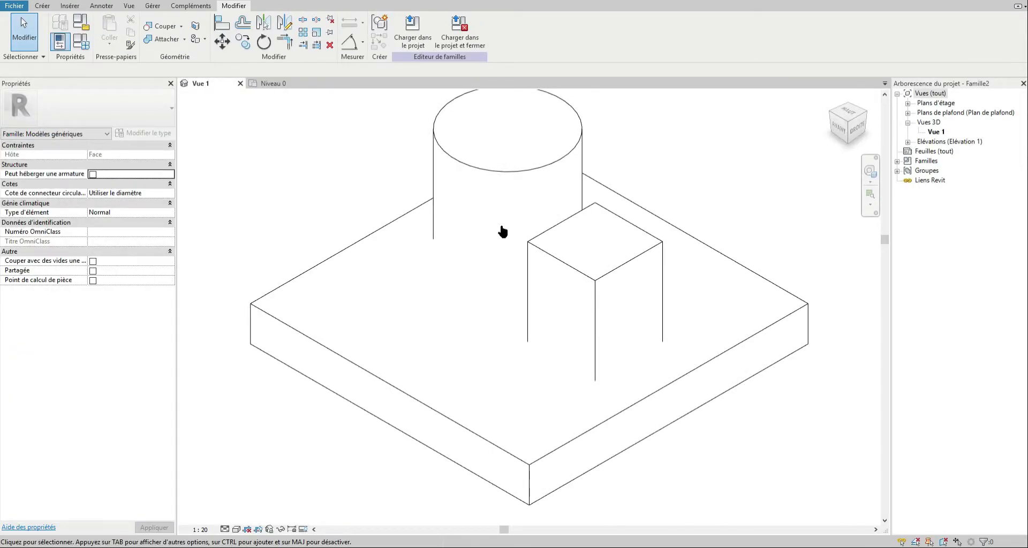
pyautogui.click(417, 33)
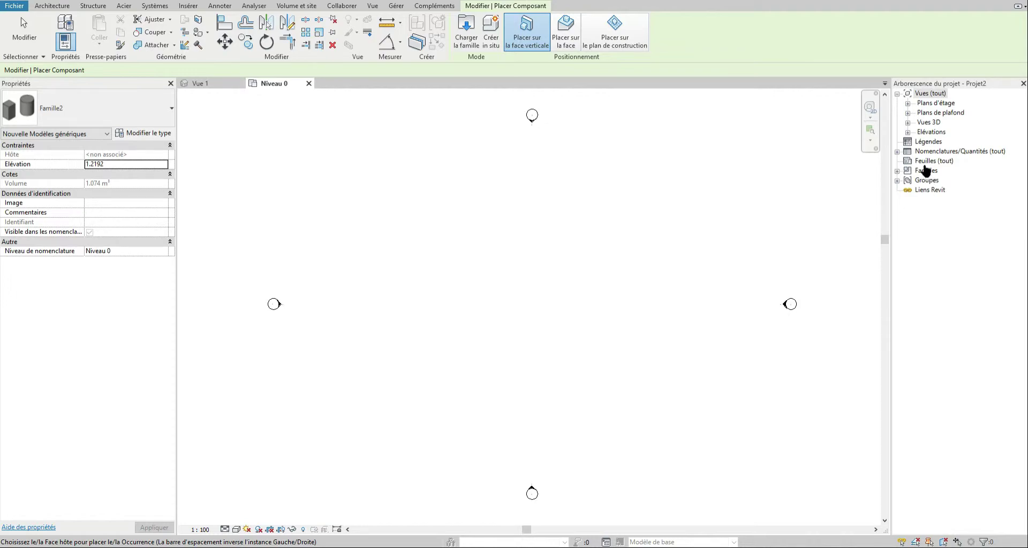
pyautogui.click(898, 170)
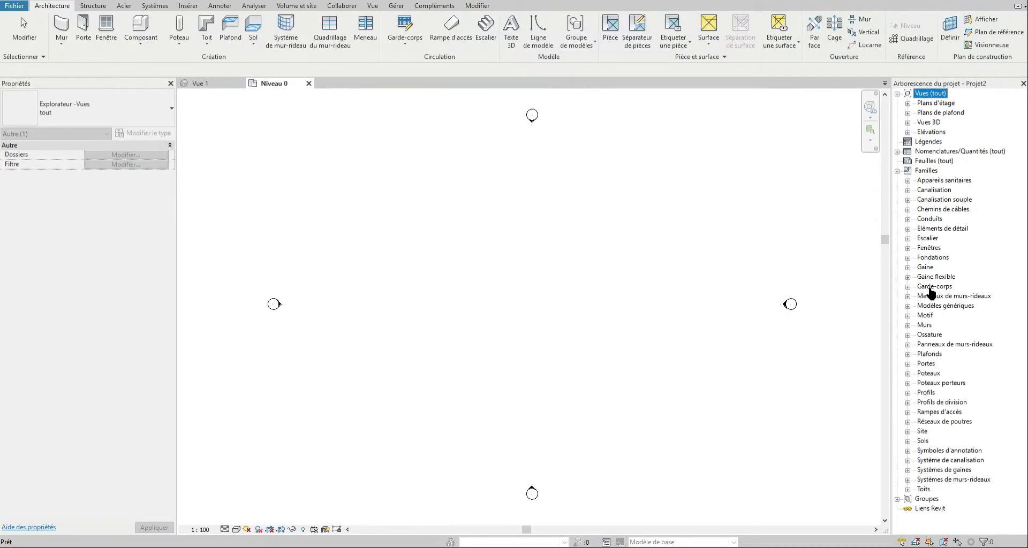
pyautogui.click(908, 306)
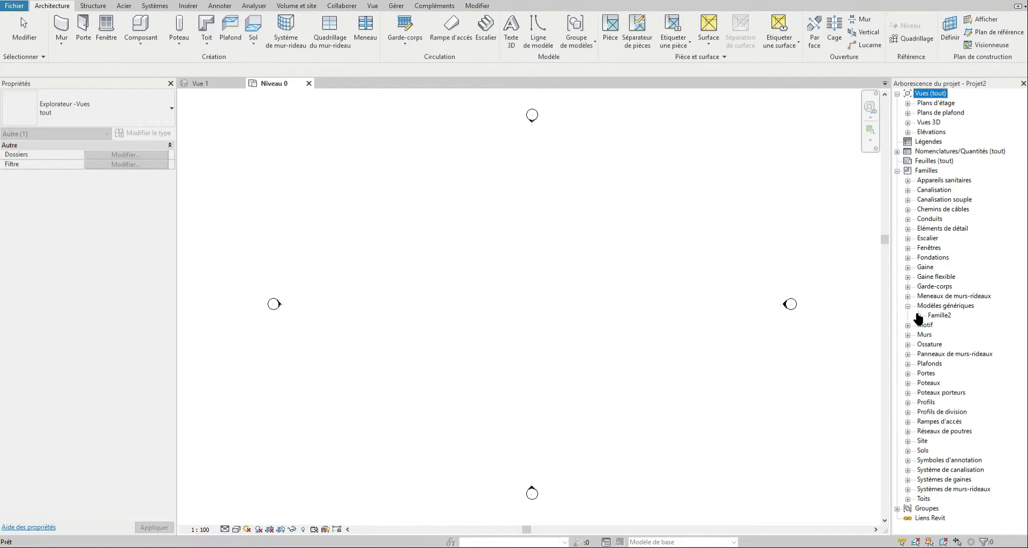
pyautogui.click(919, 315)
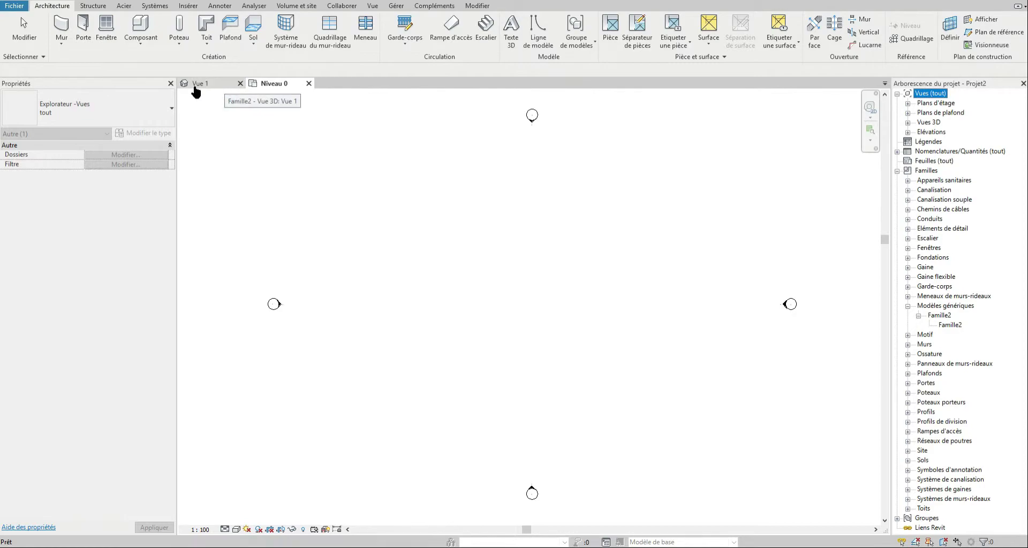
# - Draw one straight horizontal wall of type Fond. Fondation 600 mm in the middle of the Niveau 0 plan
pyautogui.click(65, 27)
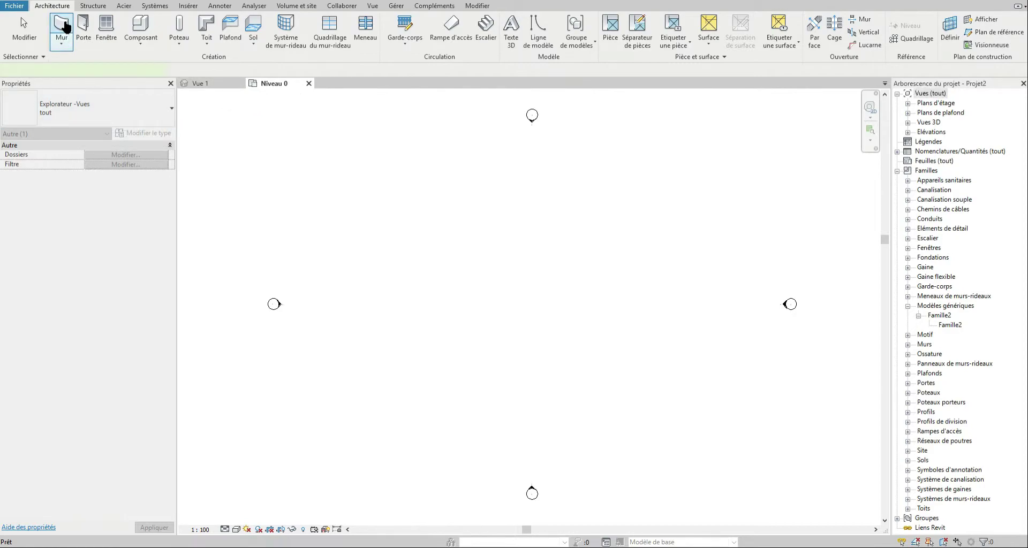
pyautogui.click(92, 109)
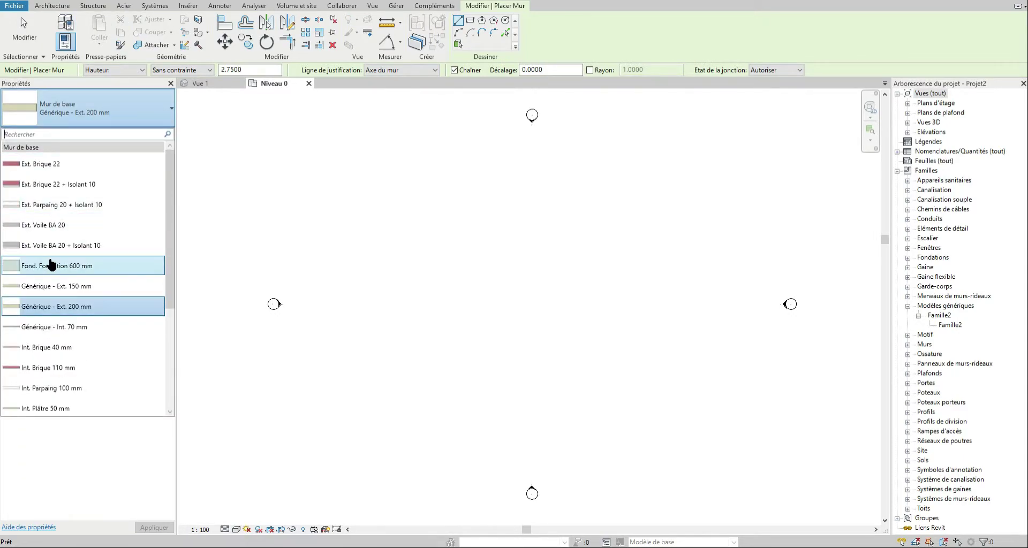
pyautogui.click(51, 266)
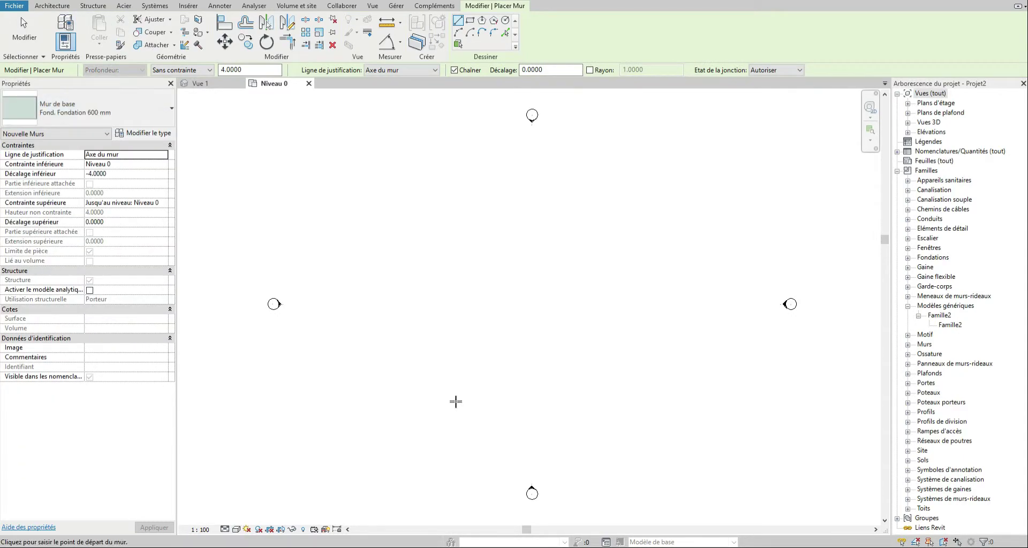
pyautogui.click(481, 305)
pyautogui.click(562, 305)
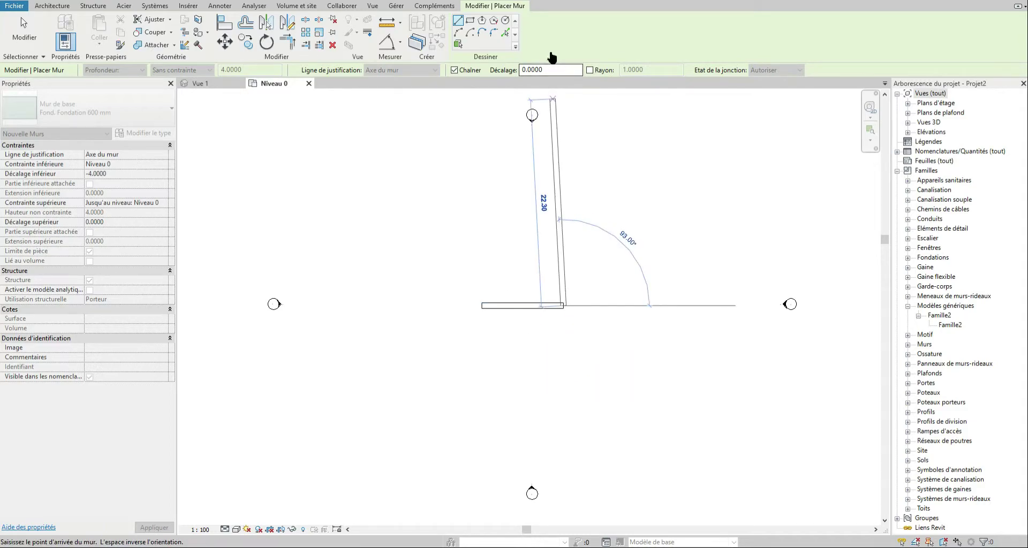
# - End the wall chain and open the project's {3D} view with the wall enlarged
pyautogui.doubleClick(929, 122)
pyautogui.click(933, 132)
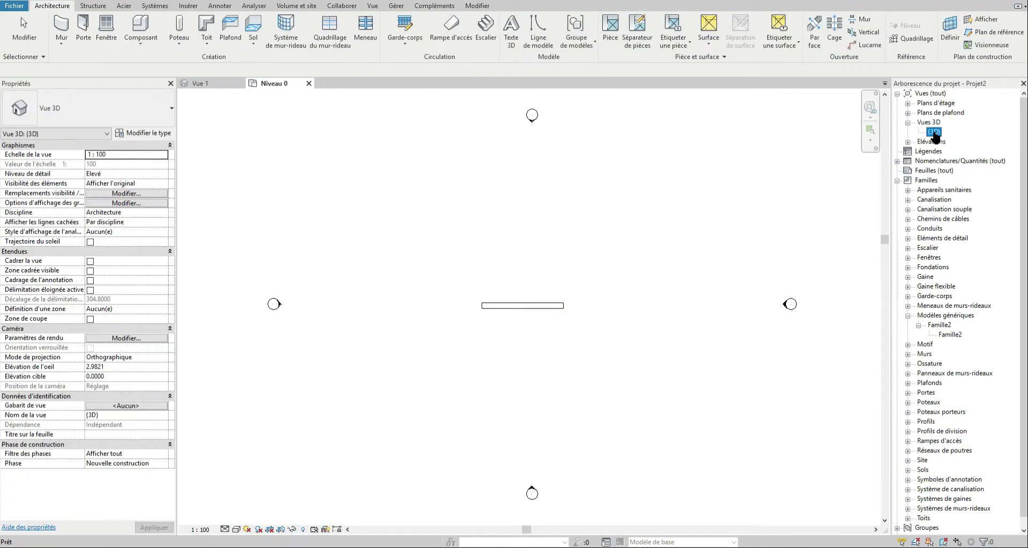
pyautogui.doubleClick(935, 132)
pyautogui.scroll(5, 517, 351)
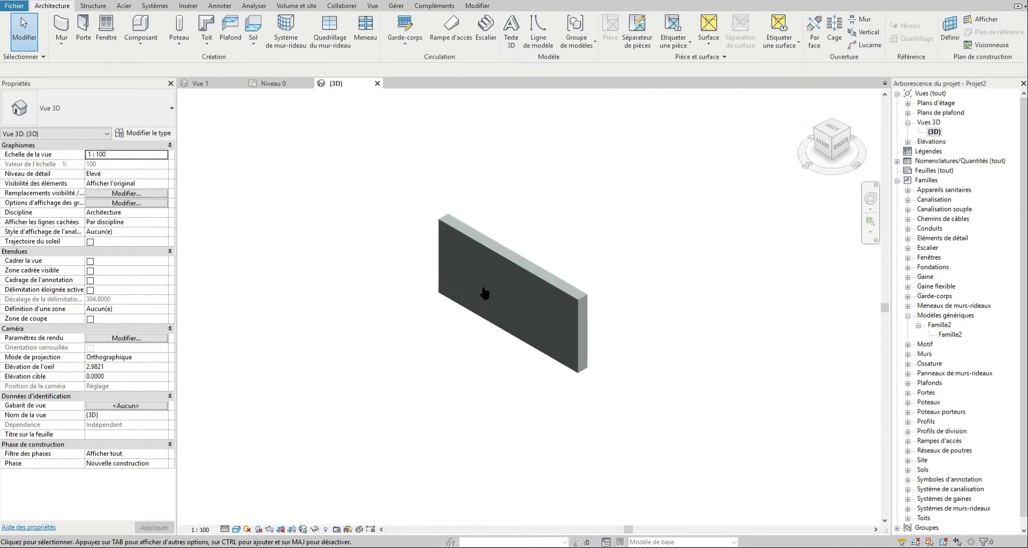
pyautogui.scroll(3, 485, 294)
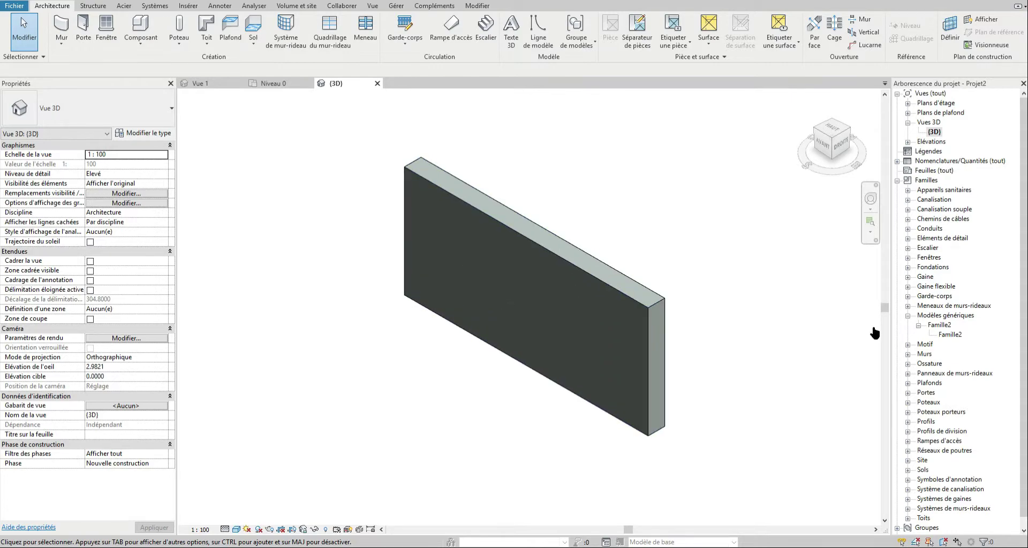
# - Place two Famille2 instances side by side on the wall's long front face
pyautogui.click(950, 335)
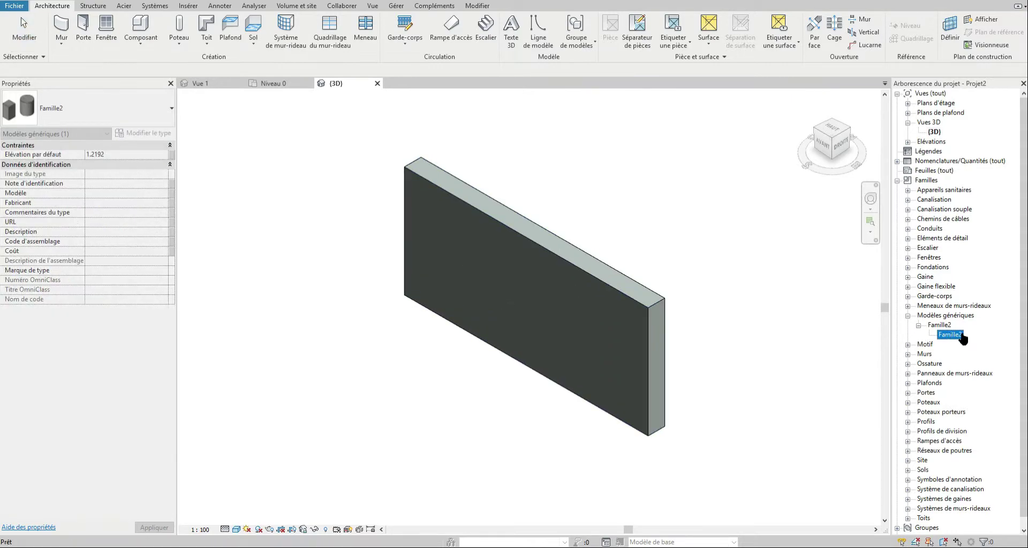
pyautogui.moveTo(960, 338); pyautogui.dragTo(634, 298)
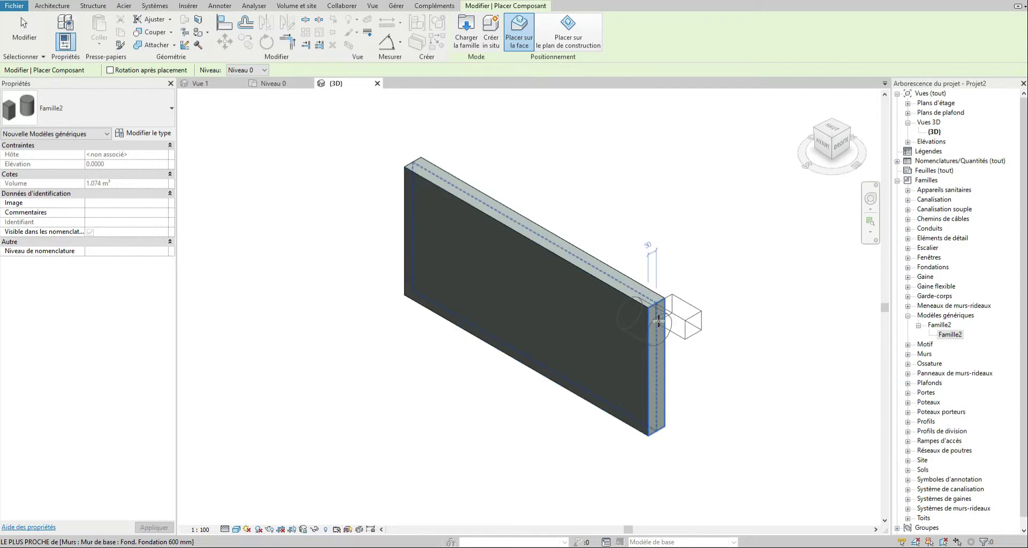
pyautogui.click(598, 335)
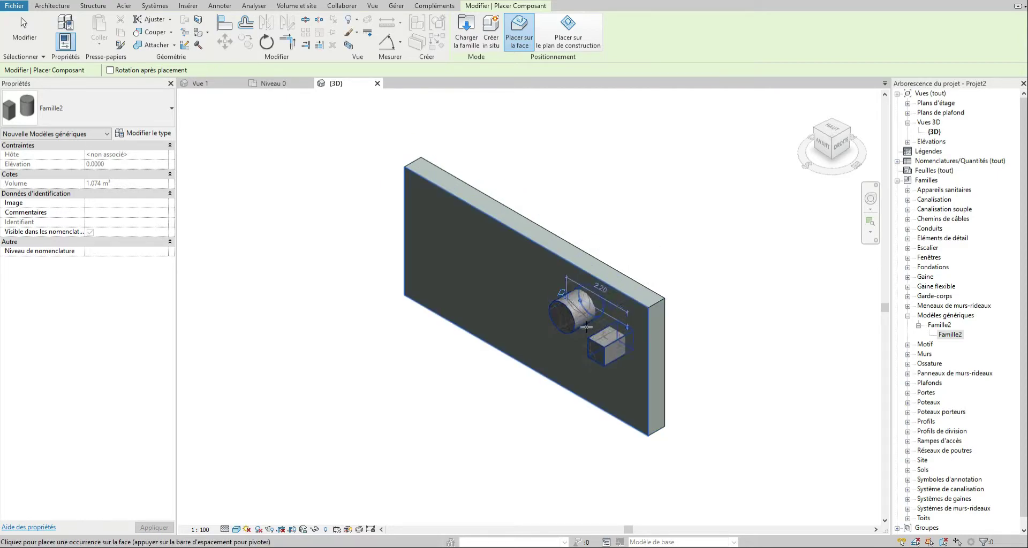
pyautogui.click(497, 281)
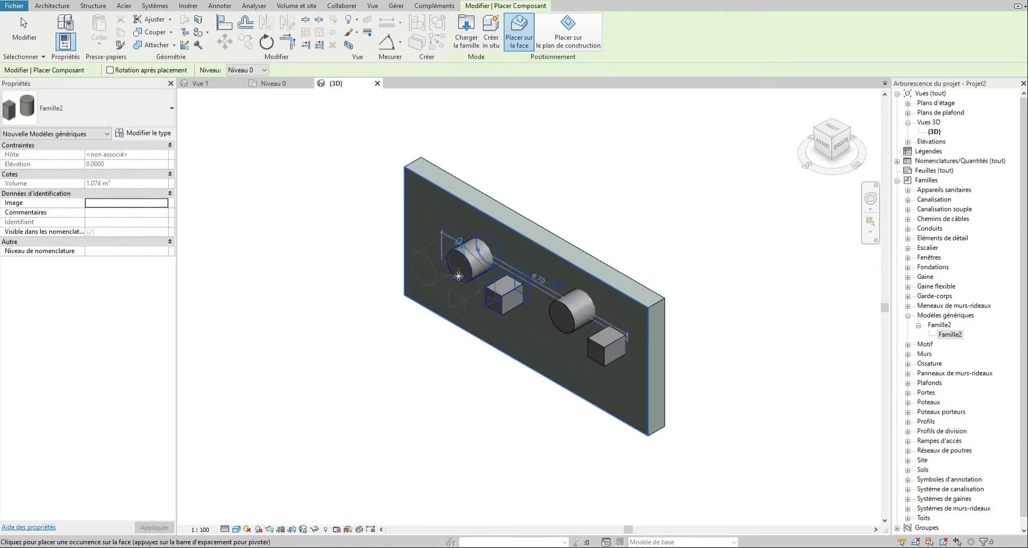
# - Place two more Famille2 instances on the wall's top face and two on its narrow end face
pyautogui.click(467, 198)
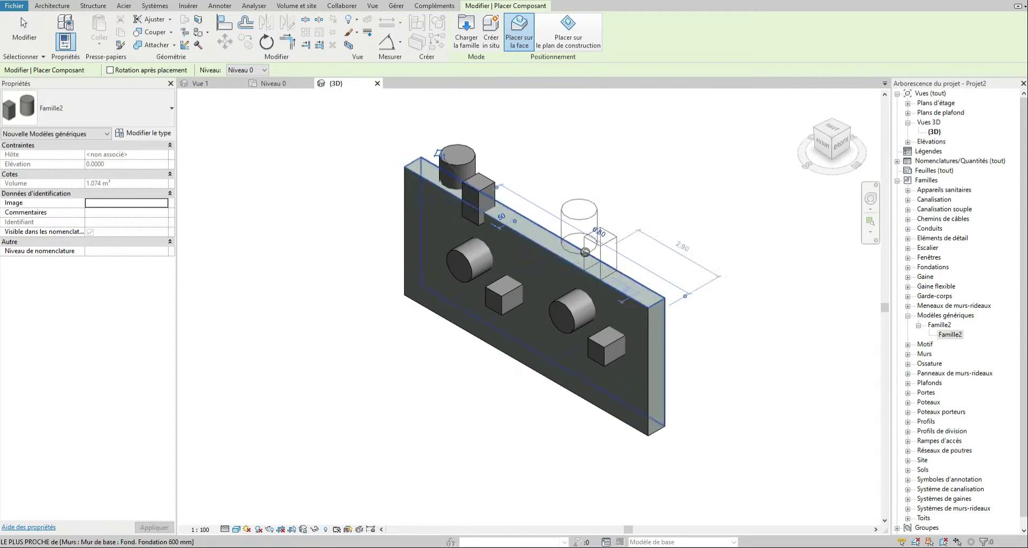
pyautogui.click(610, 276)
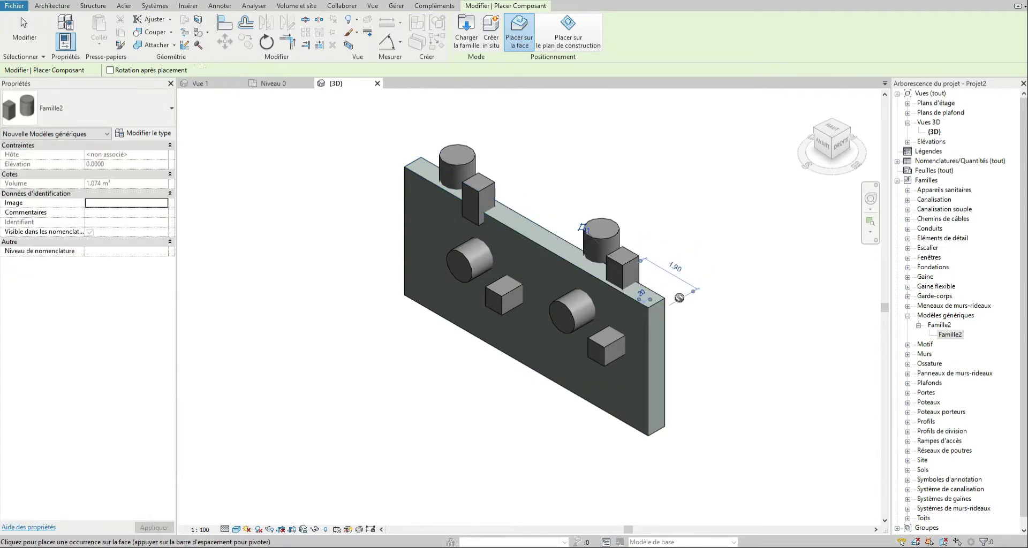
pyautogui.click(659, 344)
pyautogui.click(657, 393)
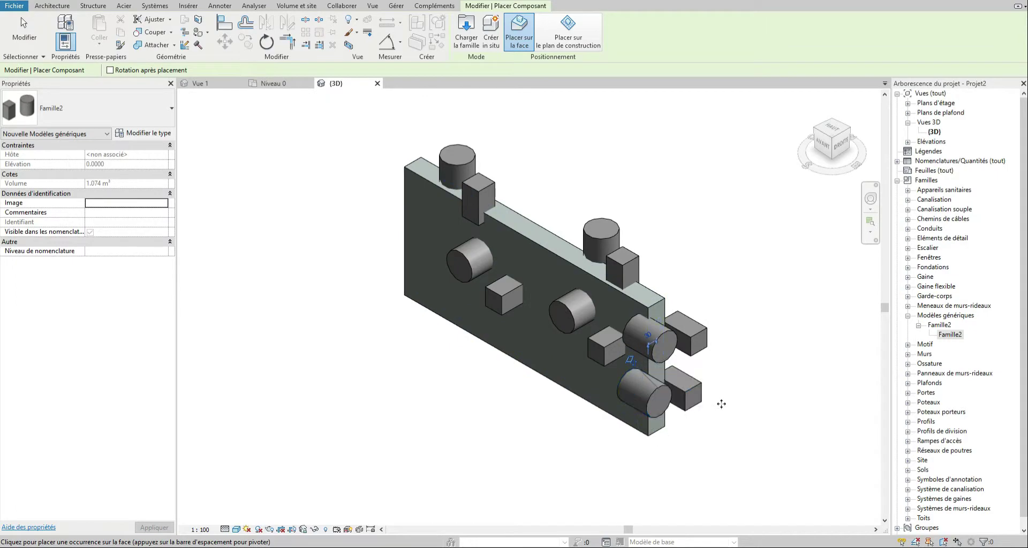
pyautogui.scroll(5, 691, 355)
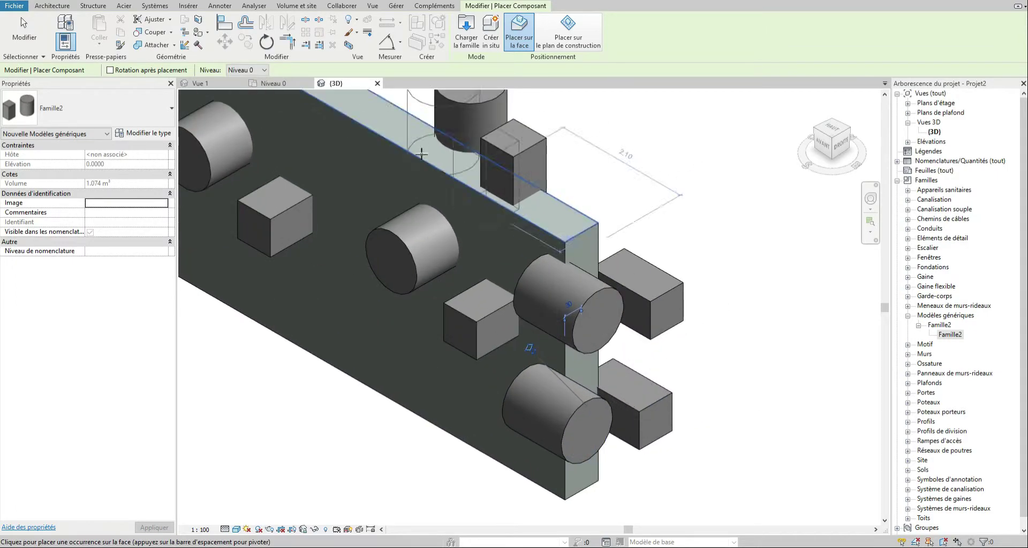
# - End the component placement and open the upper Famille2 instance on the wall's end face for family editing
pyautogui.press('Escape')
pyautogui.press('Escape')
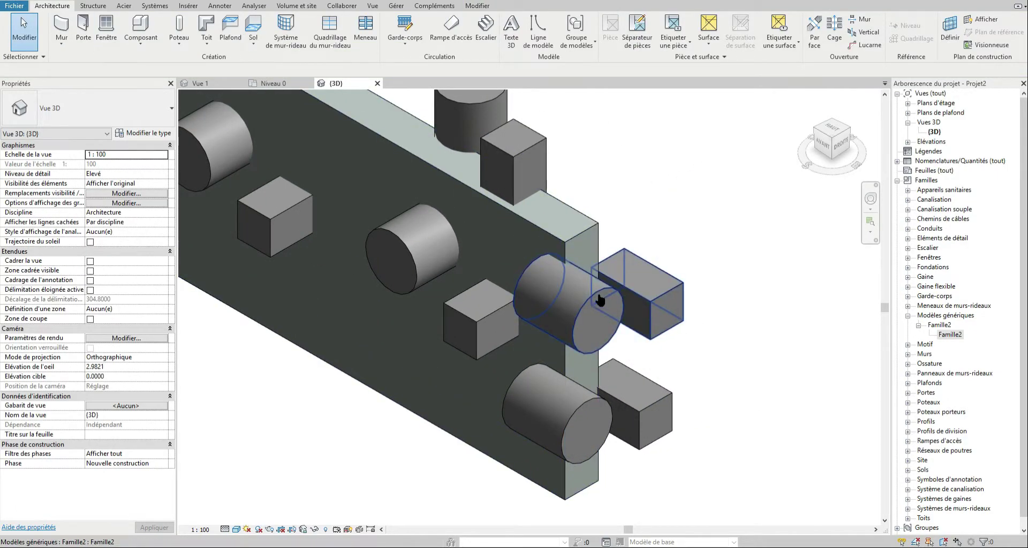
pyautogui.click(592, 300)
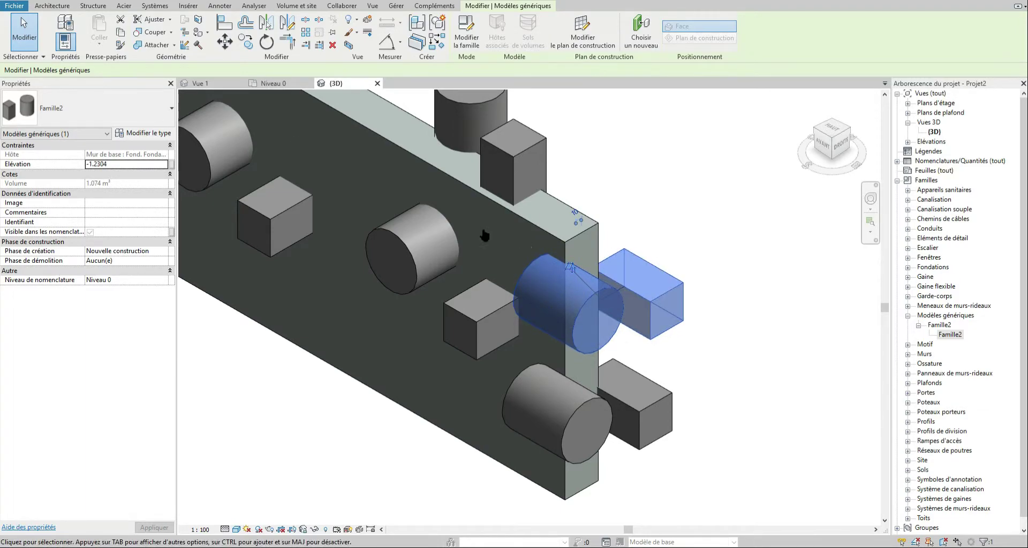
pyautogui.scroll(-3, 796, 328)
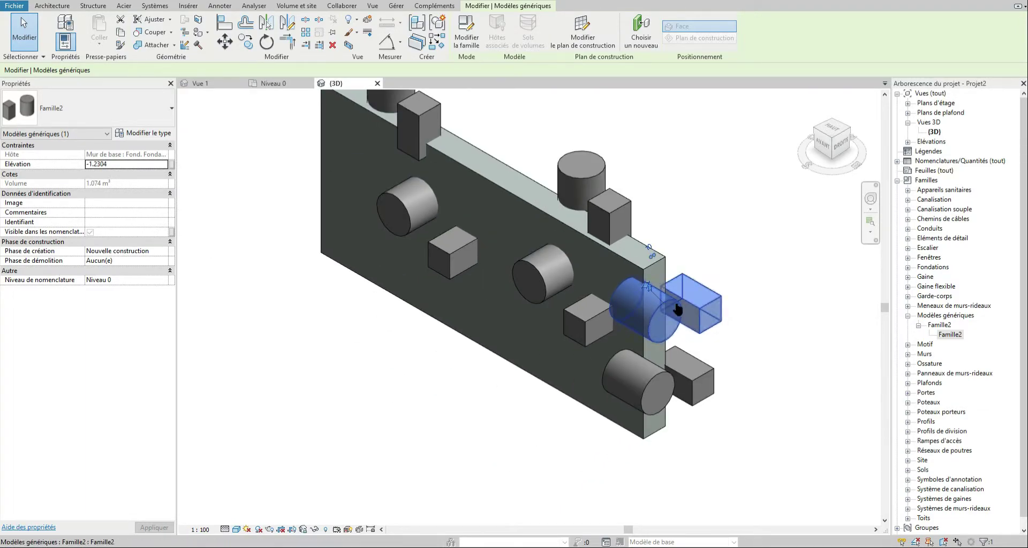
pyautogui.doubleClick(647, 287)
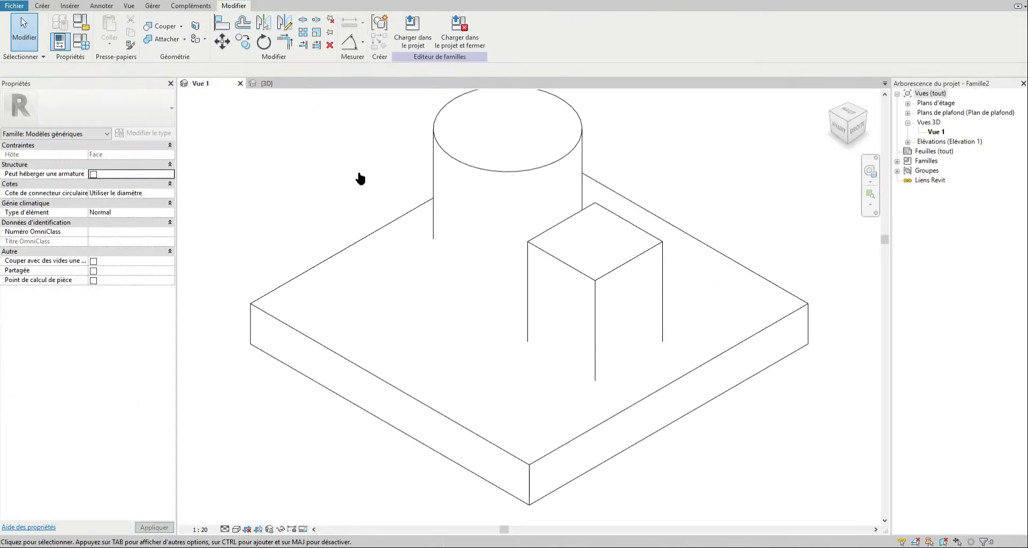
# - Set the extrusion's start to 0.0 and reload the family into the project, replacing the existing version and its parameter values
pyautogui.click(435, 180)
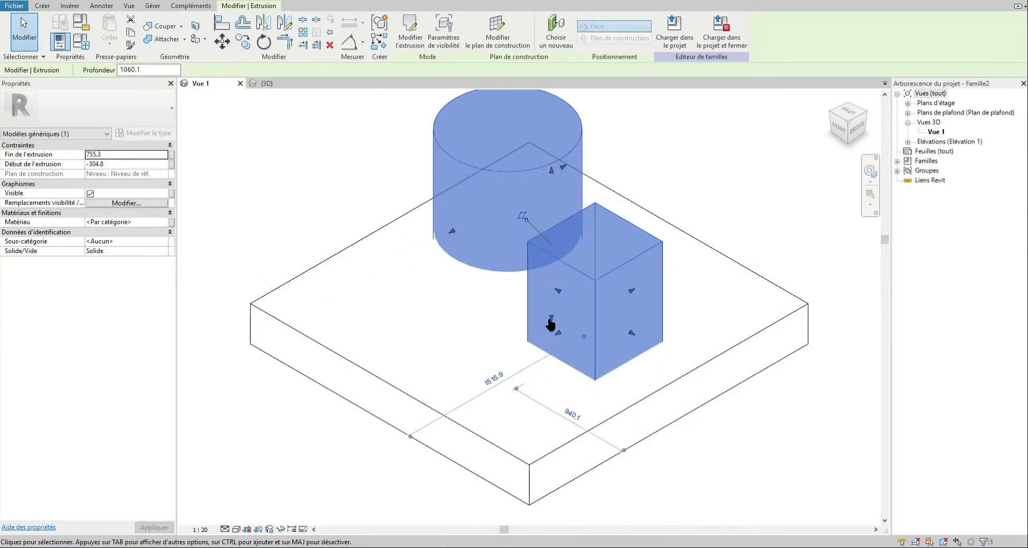
pyautogui.moveTo(551, 319); pyautogui.dragTo(522, 275)
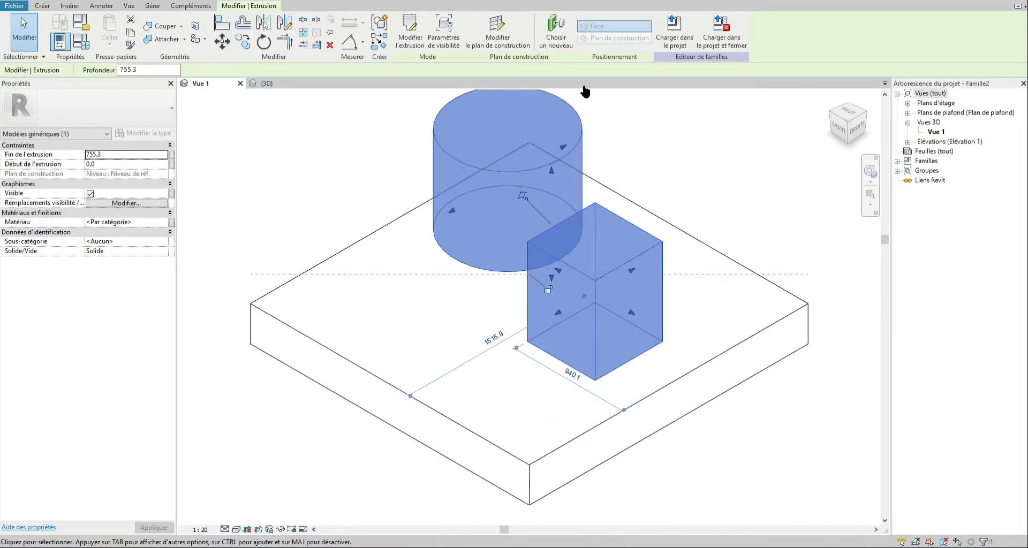
pyautogui.click(674, 24)
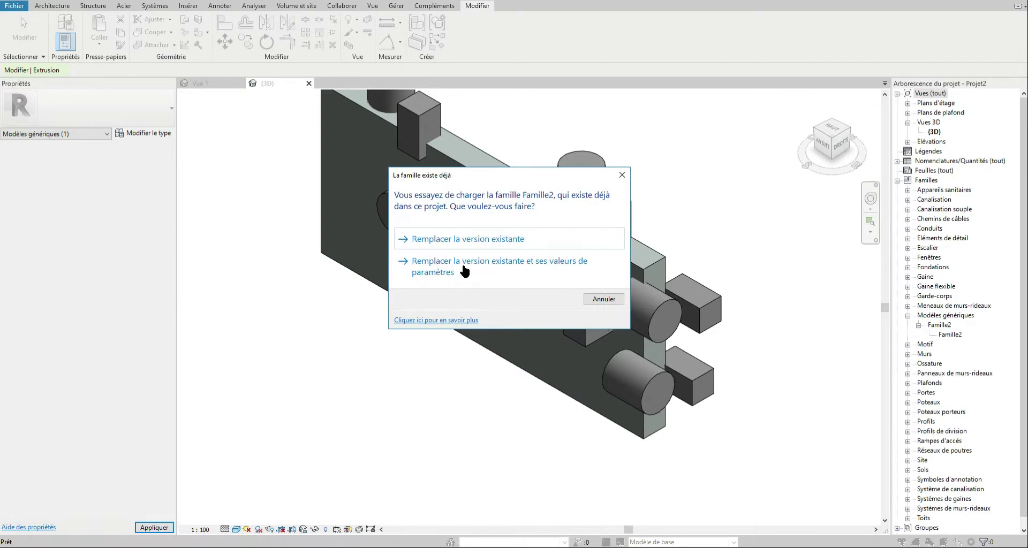
pyautogui.click(464, 270)
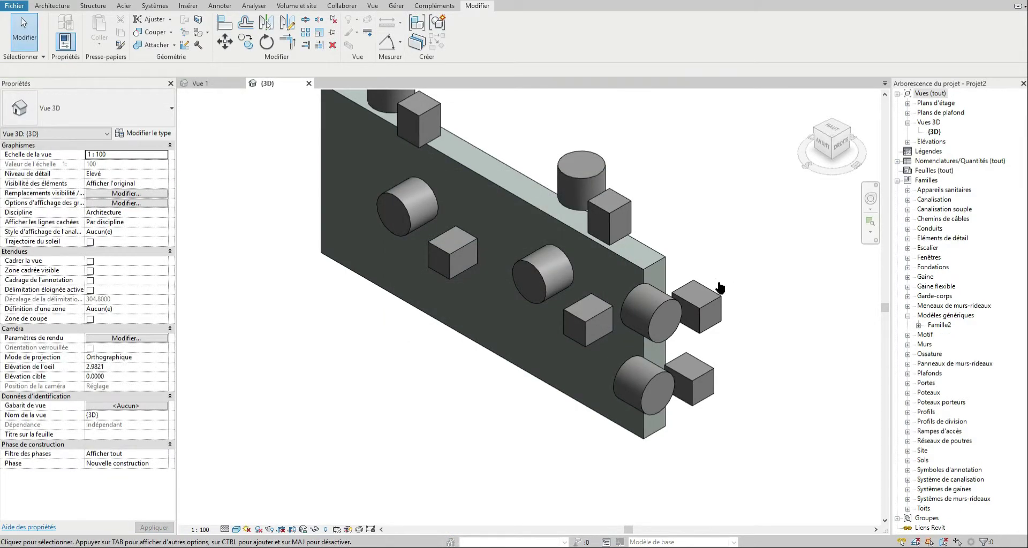
pyautogui.click(674, 306)
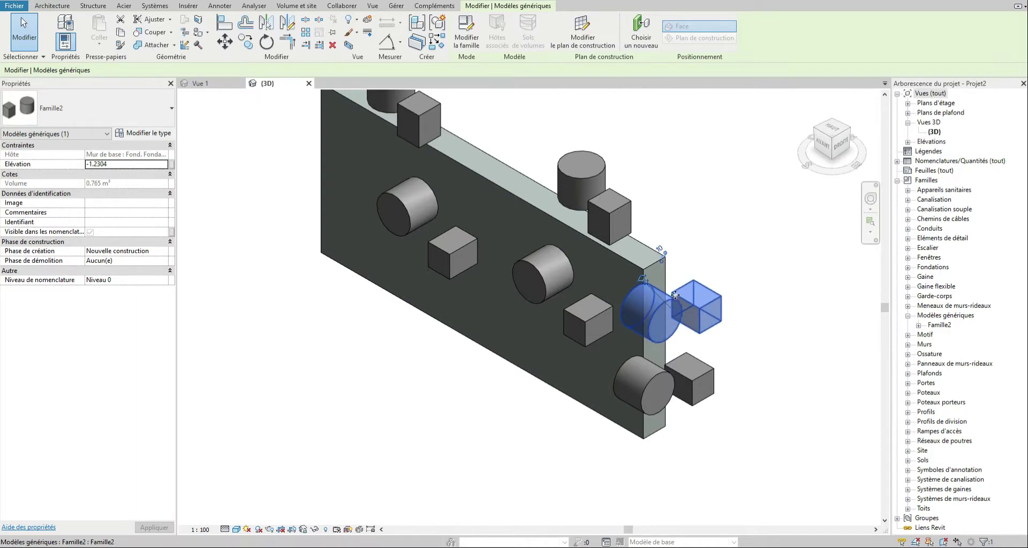
# - Return to the family, extend the extrusion's start to -304.8 and reload it into the project, replacing the existing version with its parameter values
pyautogui.click(217, 86)
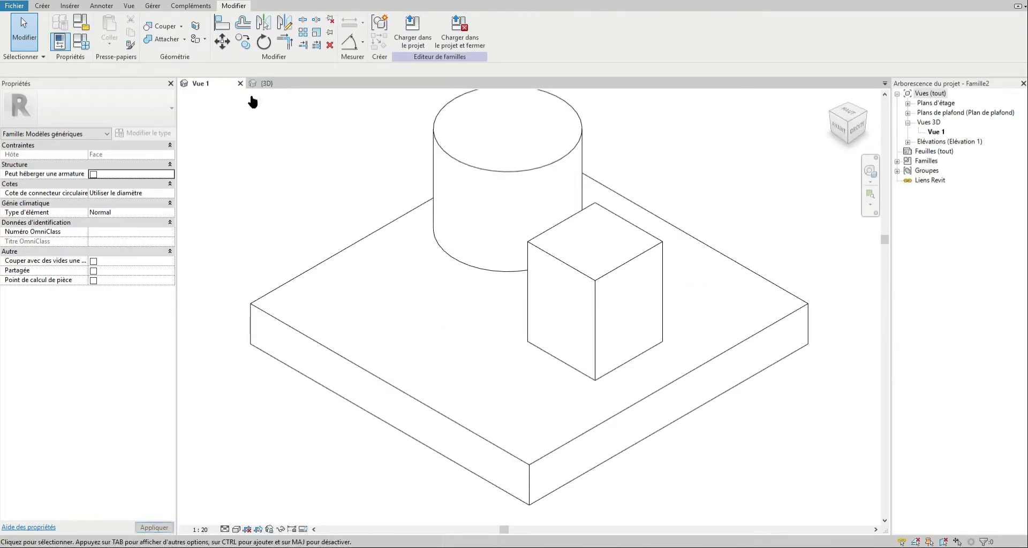
pyautogui.click(504, 219)
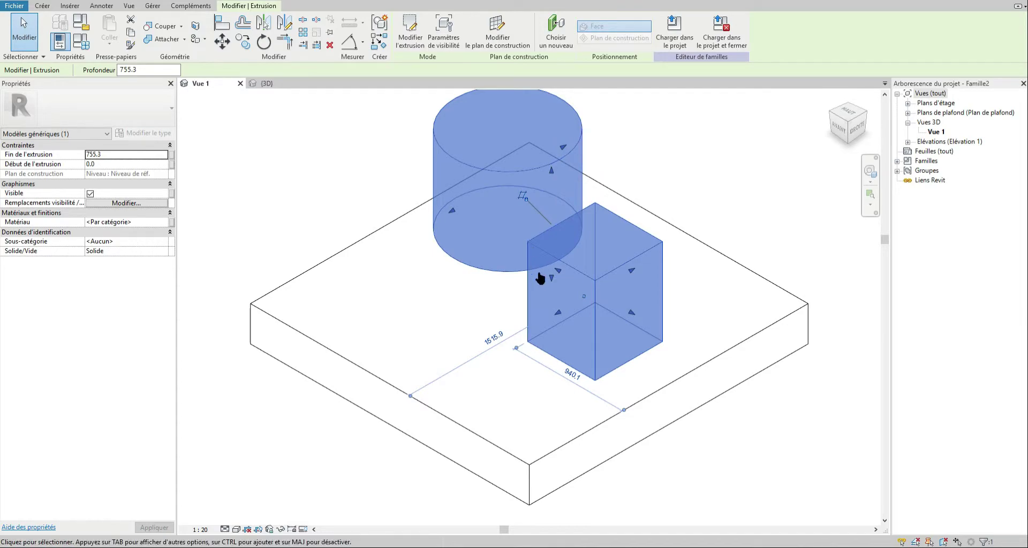
pyautogui.moveTo(555, 284); pyautogui.dragTo(542, 322)
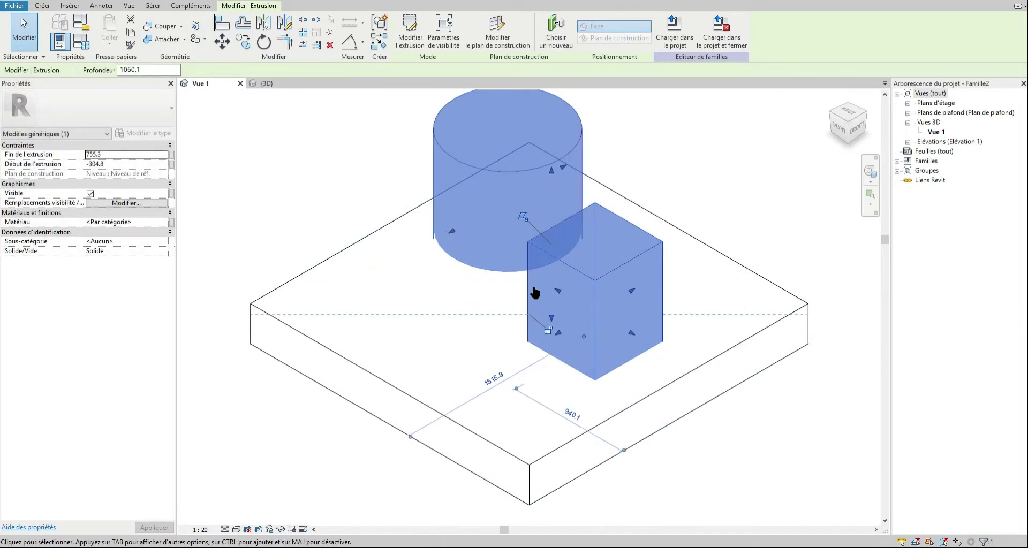
pyautogui.click(674, 31)
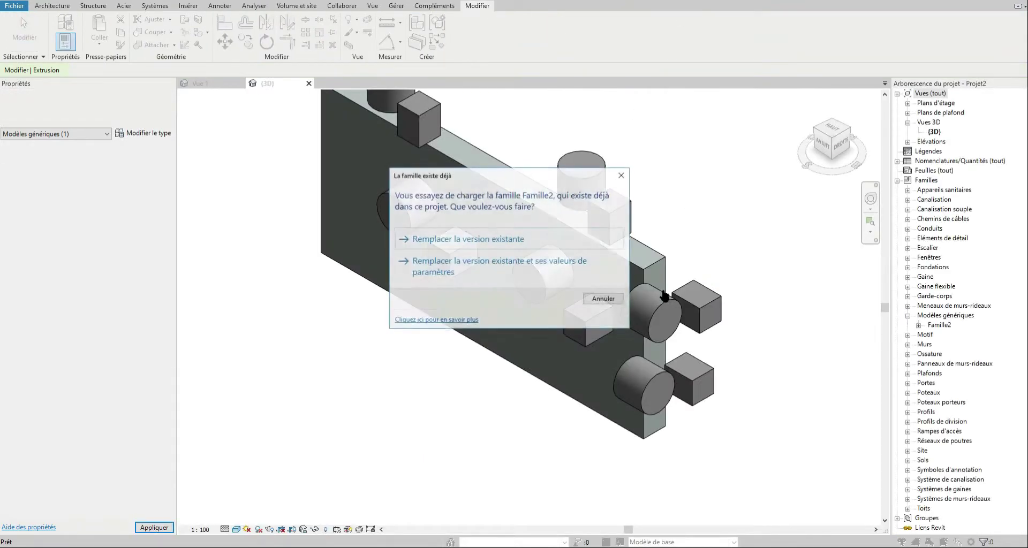
pyautogui.click(542, 269)
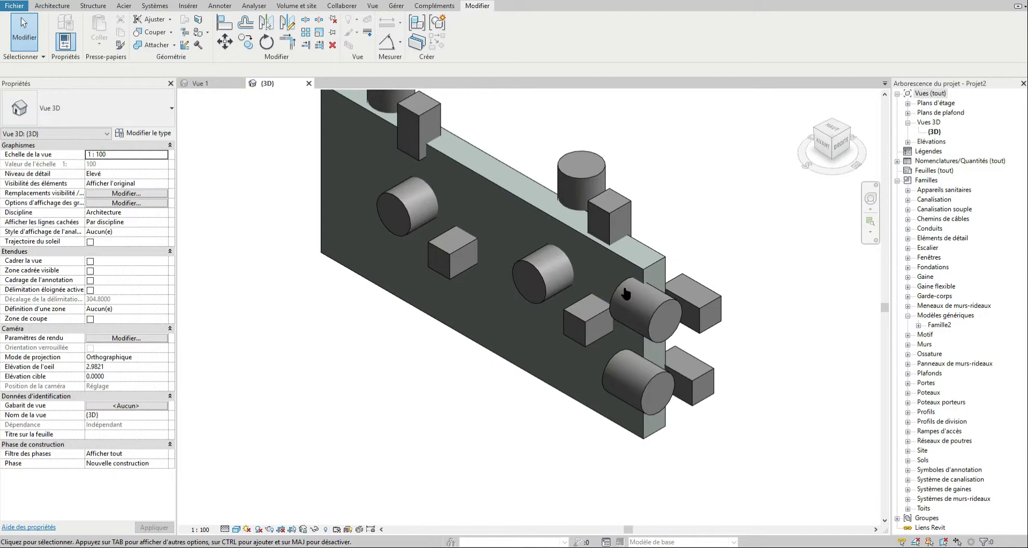
# - Join the wall's geometry with the upper Famille2 instance on its narrow end face
pyautogui.click(152, 46)
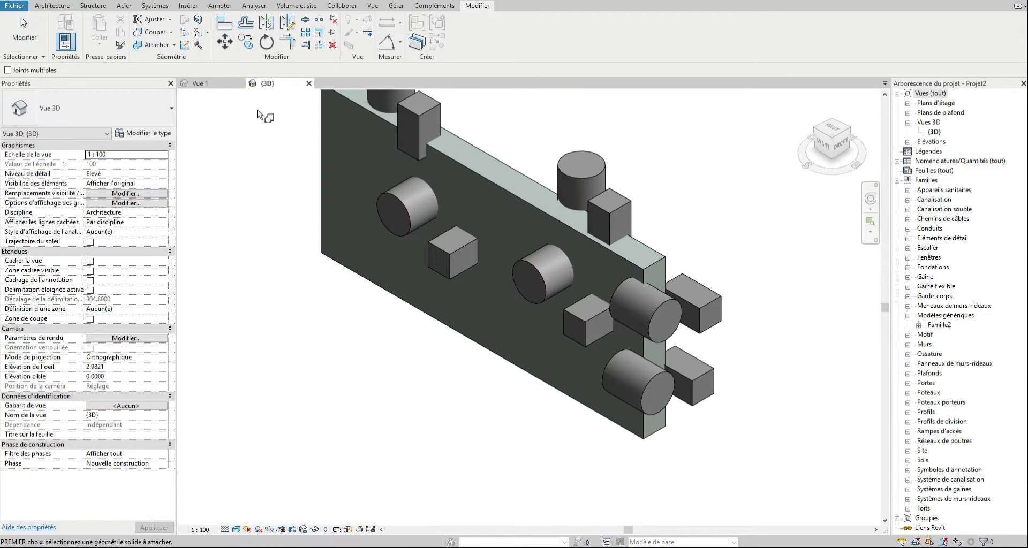
pyautogui.click(633, 265)
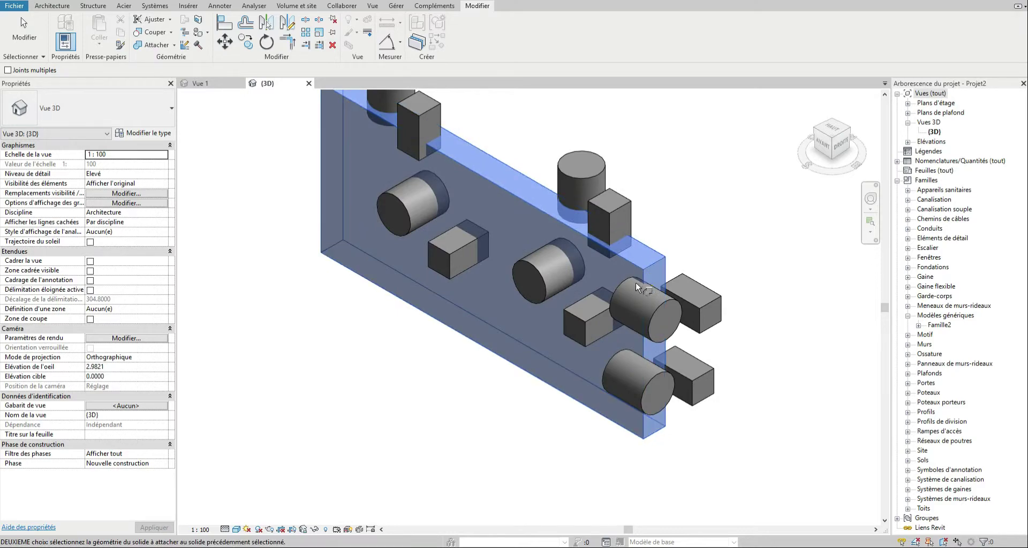
pyautogui.click(660, 306)
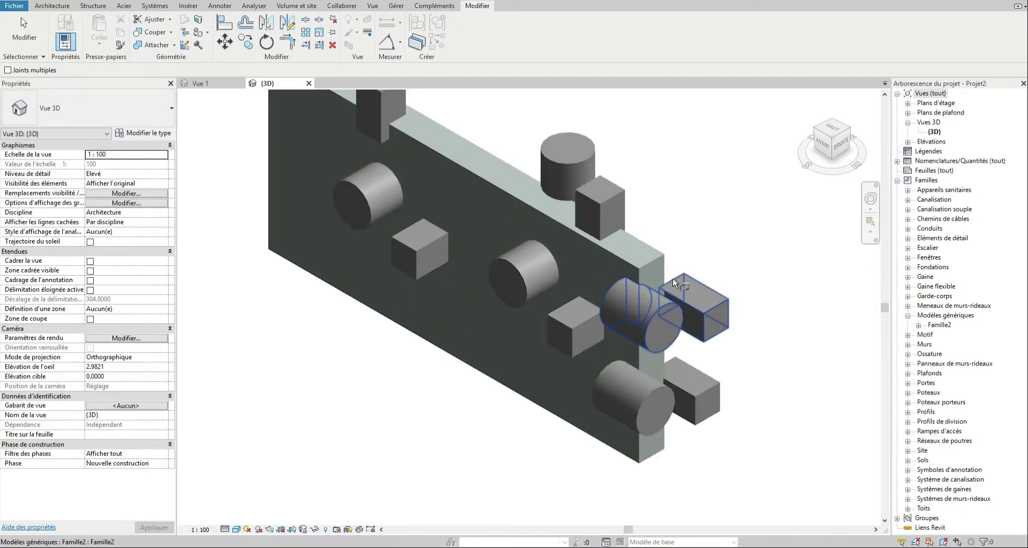
# - Join the wall with the top-face Famille2 instance nearest the occupied end and examine where the solids meet
pyautogui.scroll(3, 674, 283)
pyautogui.keyDown('shift'); pyautogui.moveTo(726, 273); pyautogui.dragTo(532, 210, button='middle'); pyautogui.keyUp('shift')
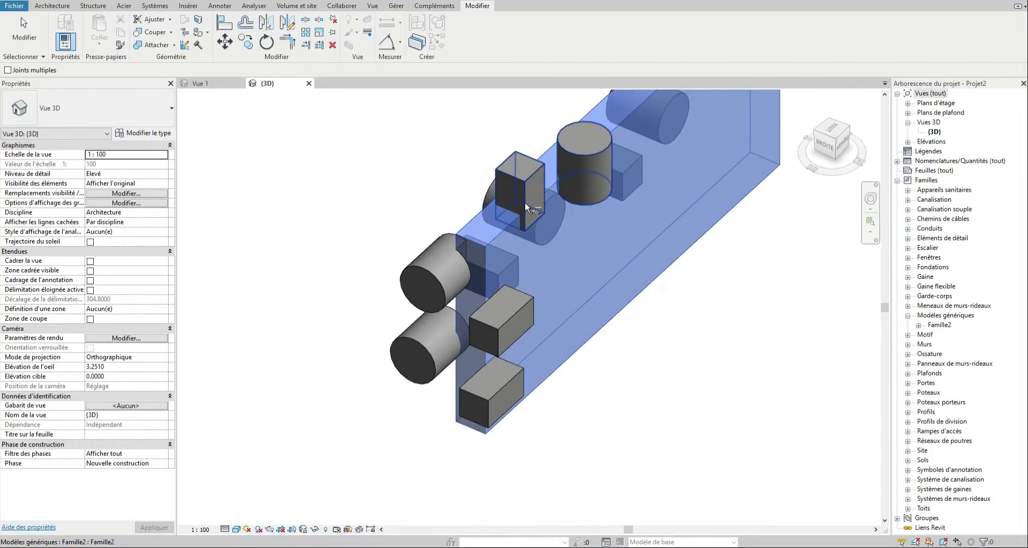
pyautogui.scroll(5, 532, 230)
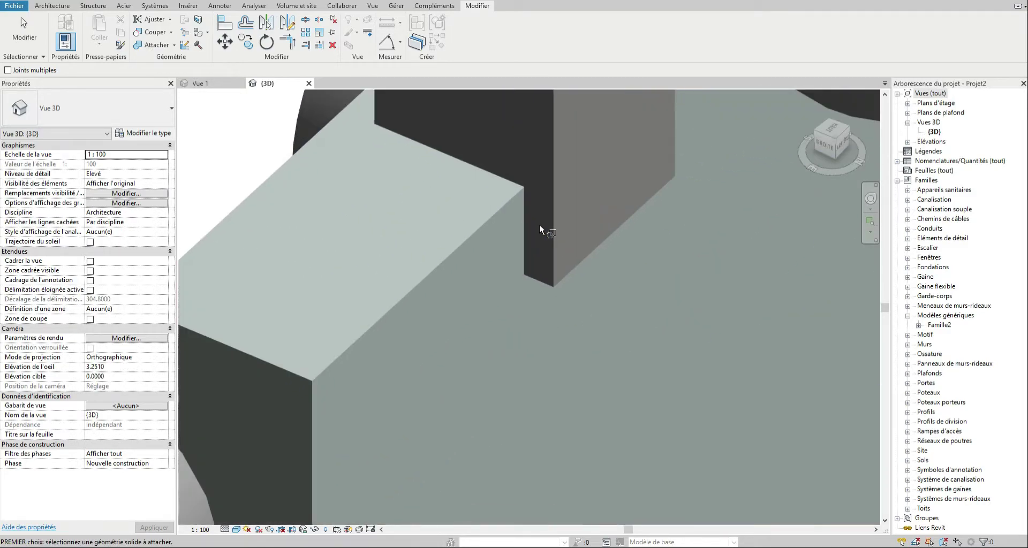
pyautogui.scroll(-3, 515, 306)
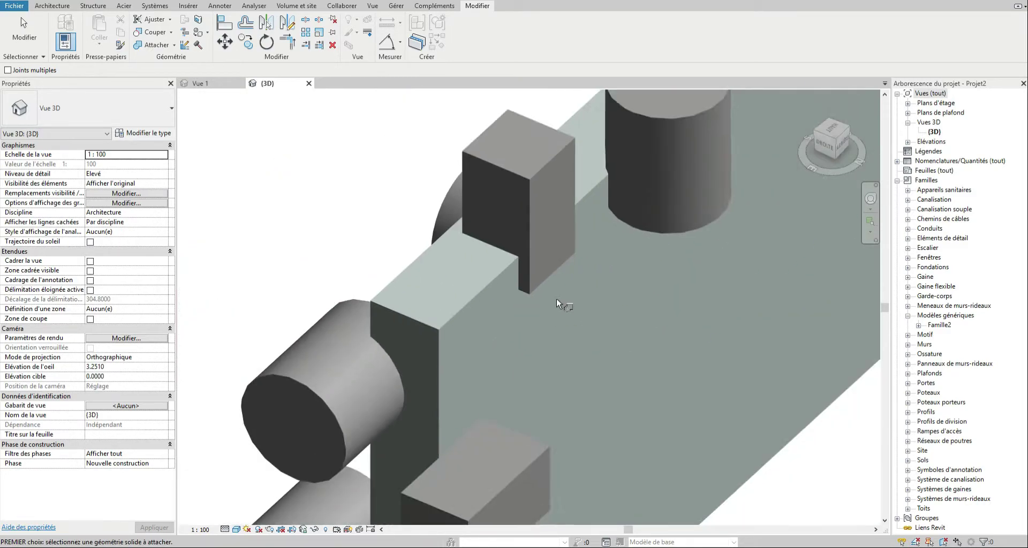
pyautogui.keyDown('shift'); pyautogui.moveTo(557, 298); pyautogui.dragTo(507, 323, button='middle'); pyautogui.keyUp('shift')
pyautogui.scroll(-3, 507, 323)
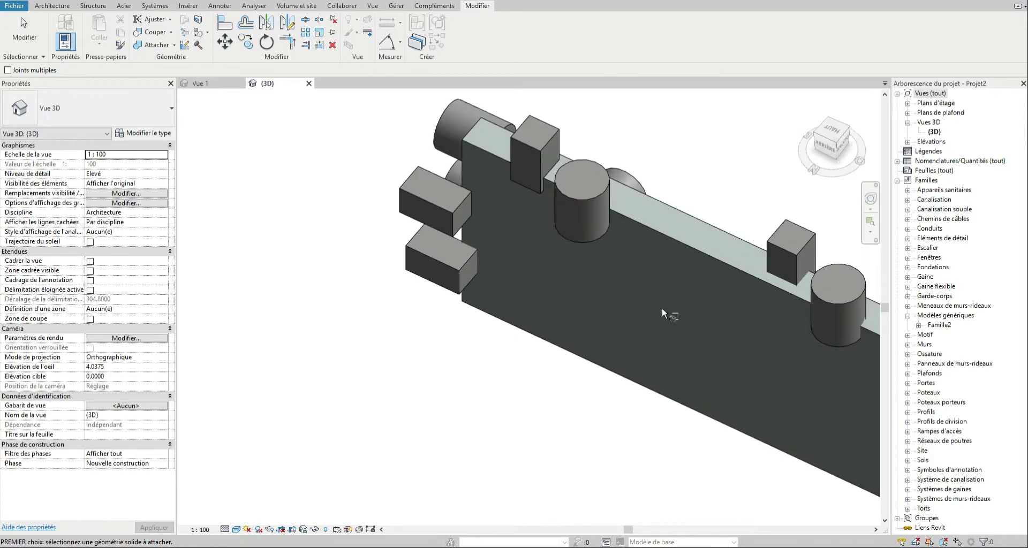
pyautogui.keyDown('shift'); pyautogui.moveTo(664, 307); pyautogui.dragTo(426, 281, button='middle'); pyautogui.keyUp('shift')
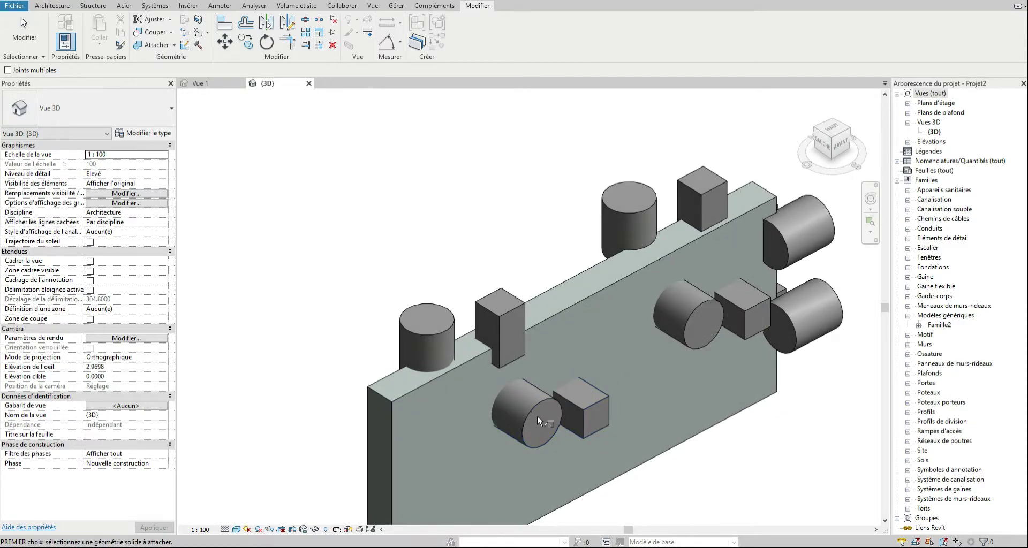
# - Join the wall with the Famille2 instance on the long front face farthest from the end-face instances
pyautogui.scroll(4, 538, 416)
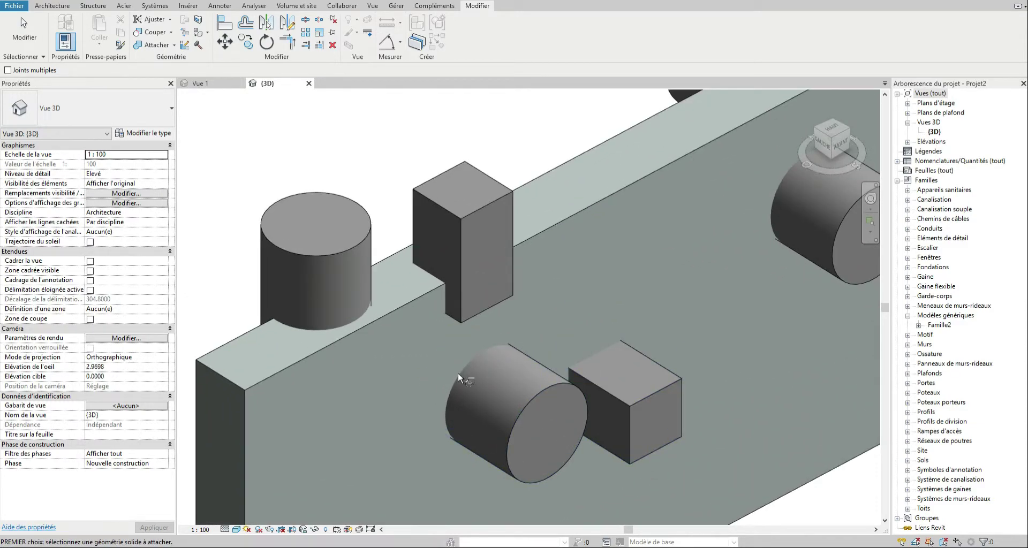
pyautogui.click(555, 222)
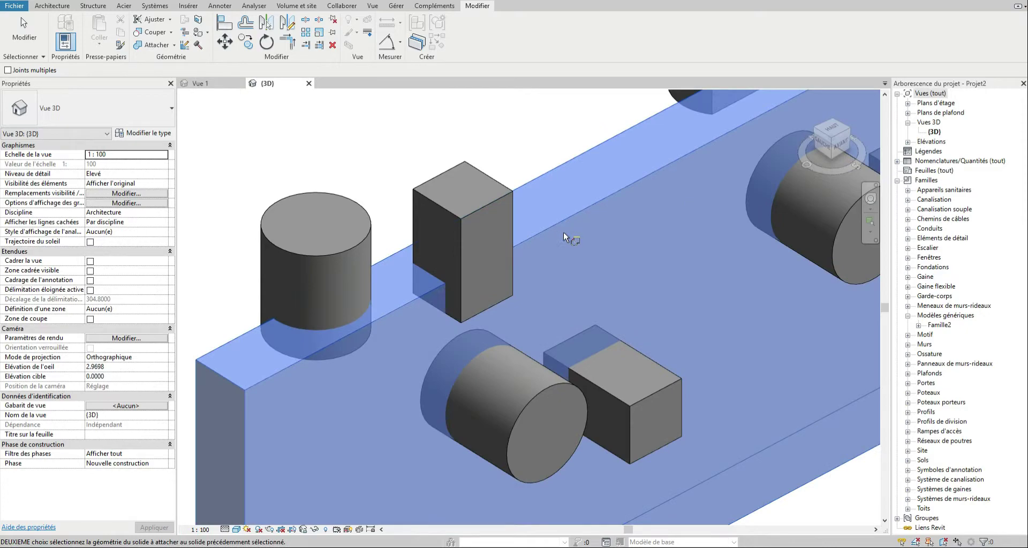
pyautogui.click(537, 390)
pyautogui.click(541, 398)
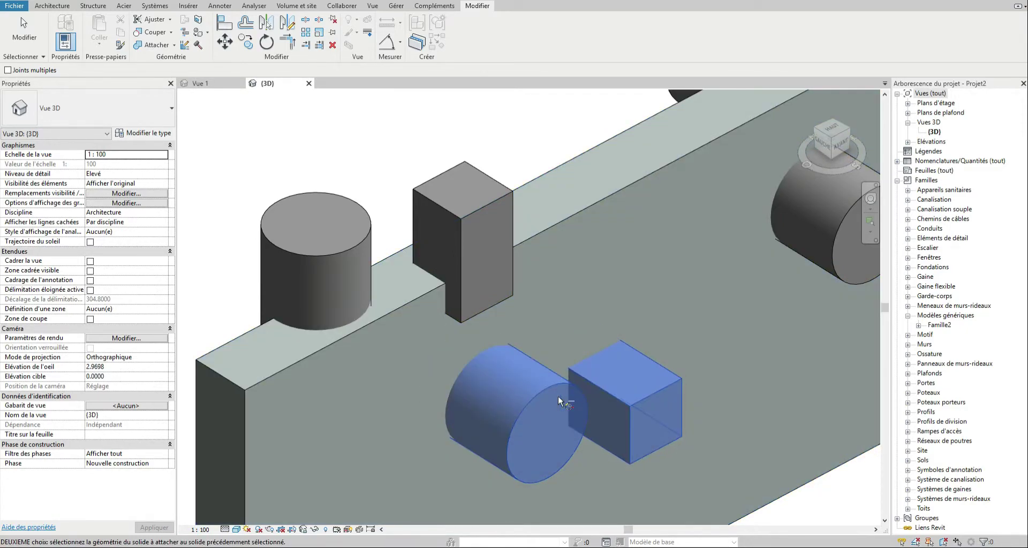
pyautogui.click(561, 223)
pyautogui.scroll(3, 547, 392)
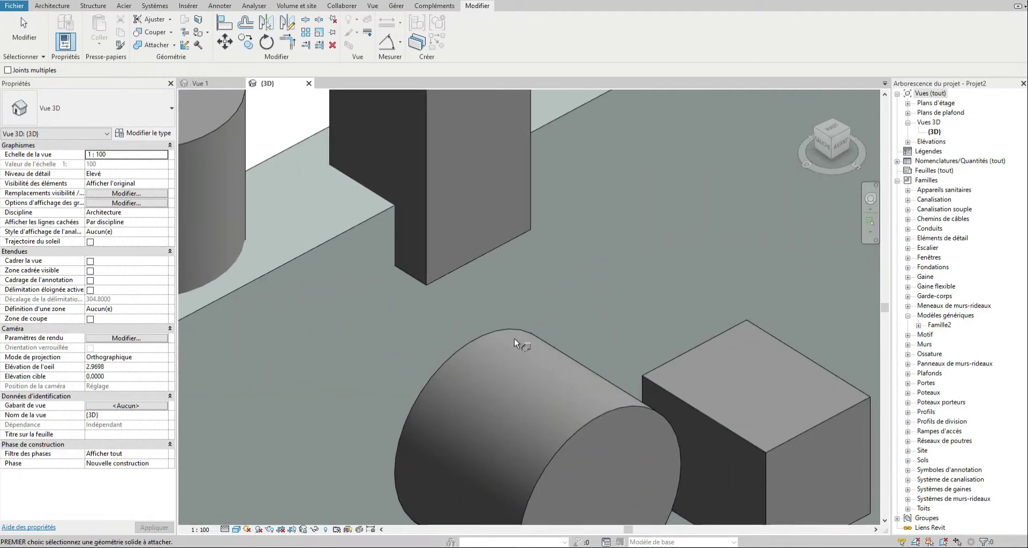